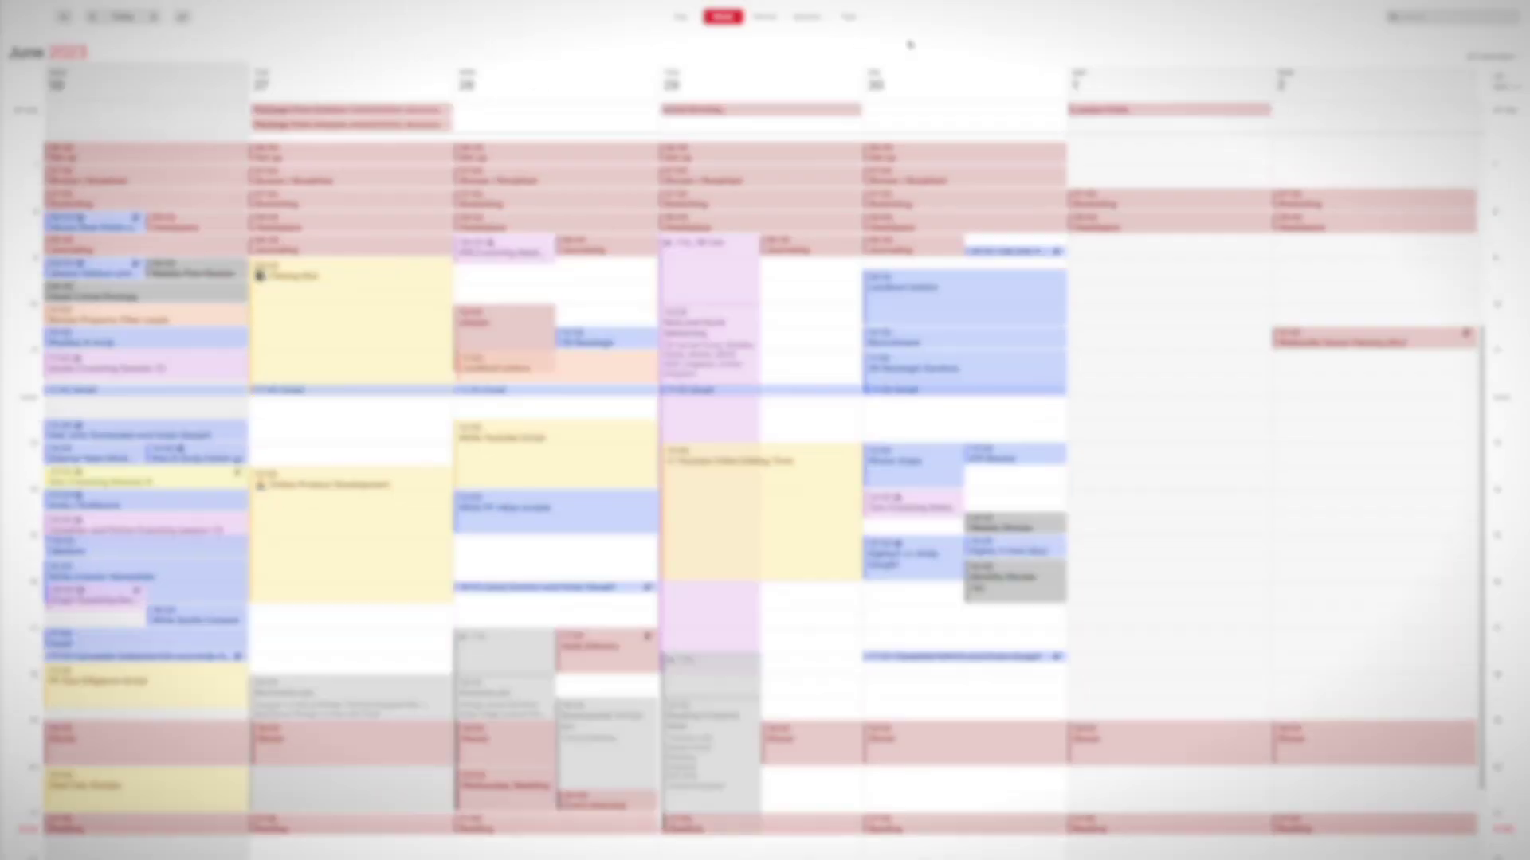
{"action": "key", "text": "super+Right"}
{"action": "key", "text": "super+Right"}
{"action": "key", "text": "super+Right"}
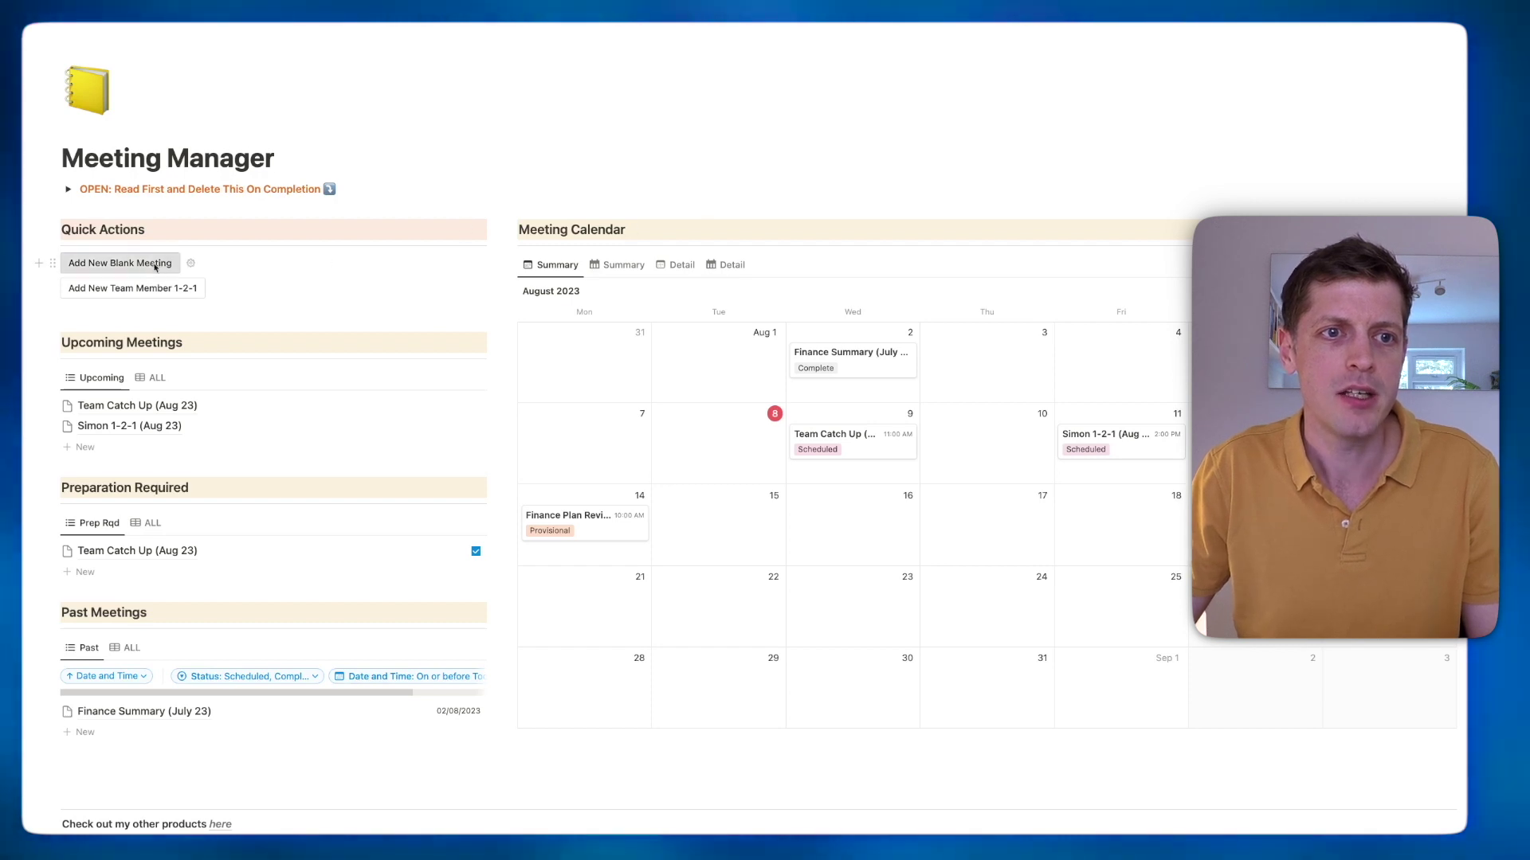
Add a new blank meeting from the dashboard, confirming with Yes.
{"action": "left_click", "coordinate": [120, 263]}
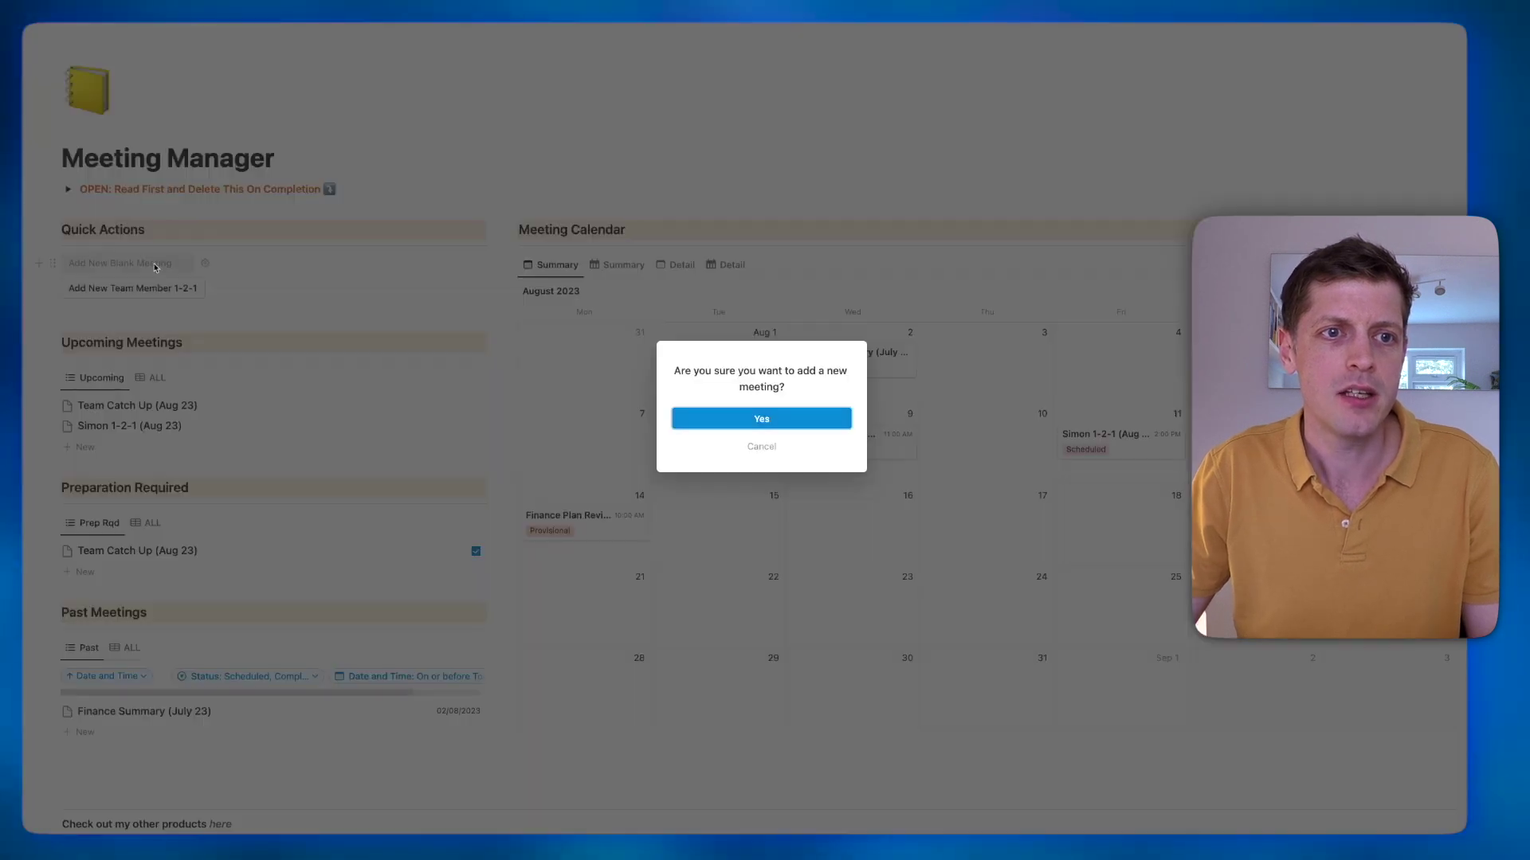
{"action": "left_click", "coordinate": [769, 420]}
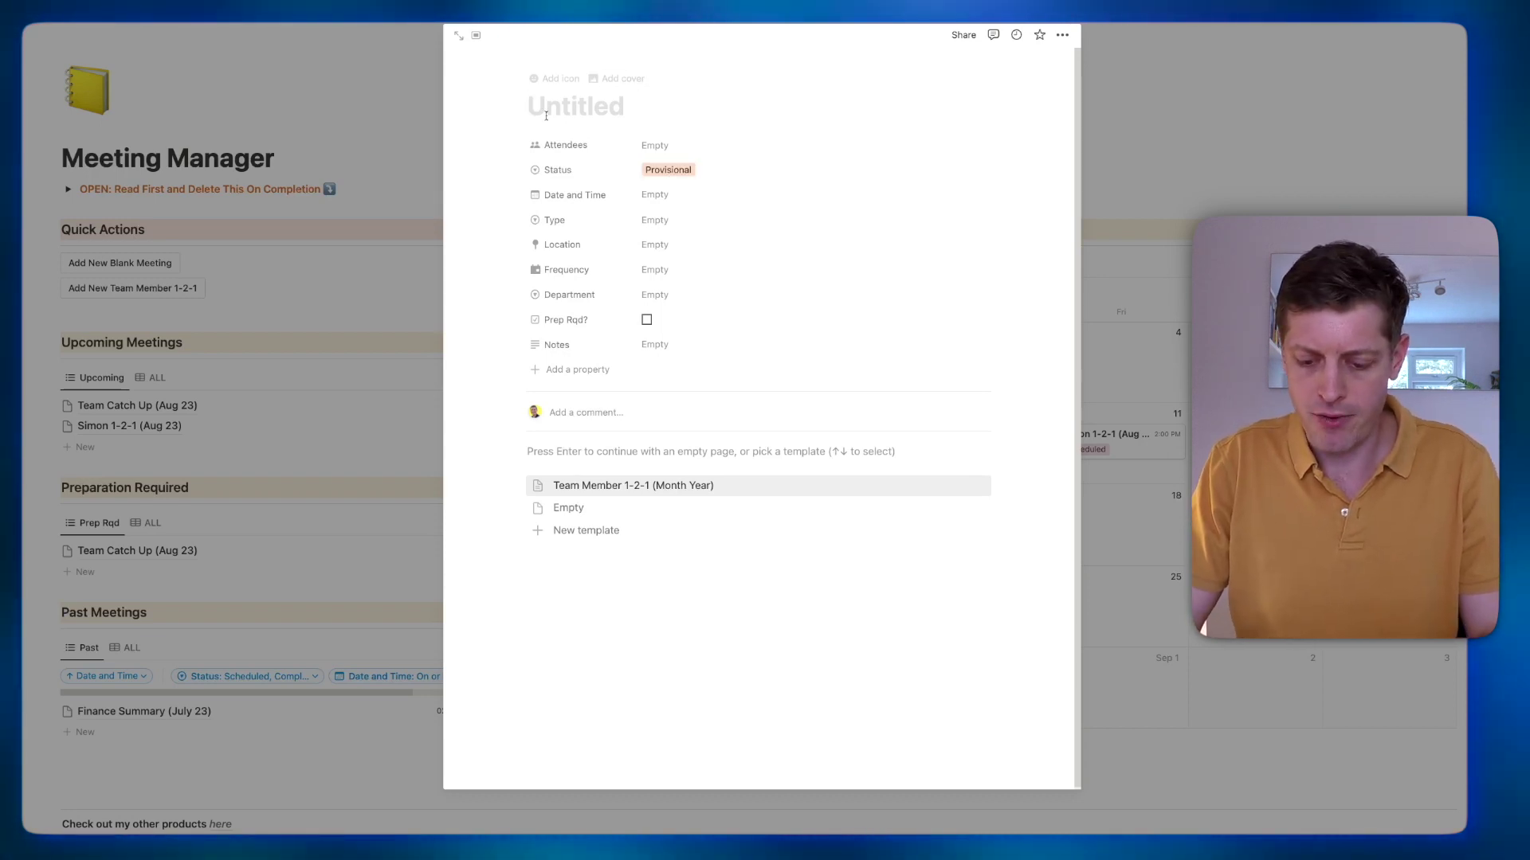
Title the meeting 'Group Meeting', add two attendees and date it 15 August 2023.
{"action": "type", "text": "Group"}
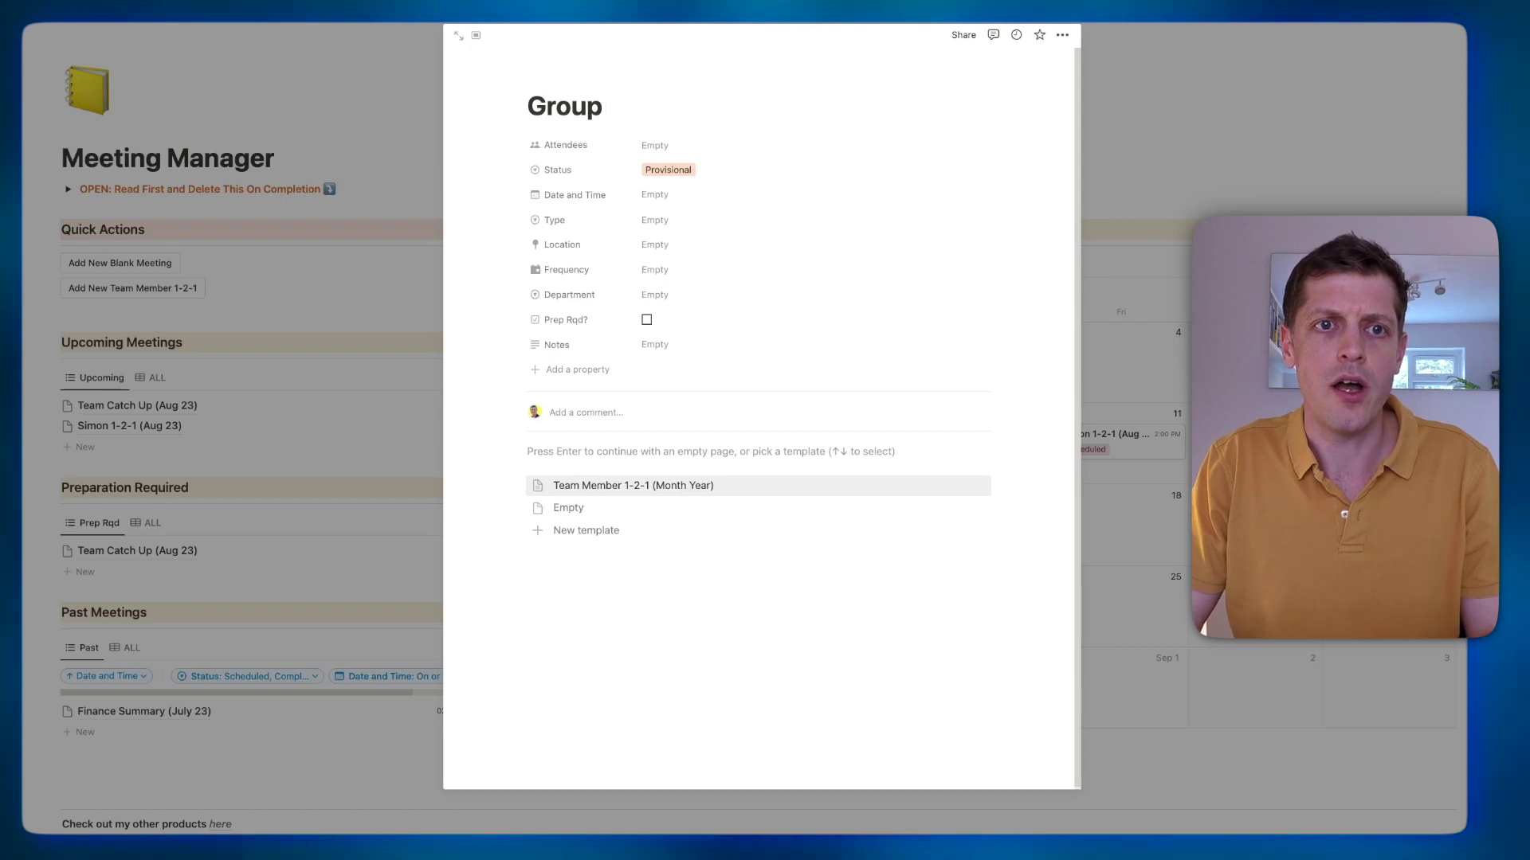
{"action": "type", "text": " Meeting"}
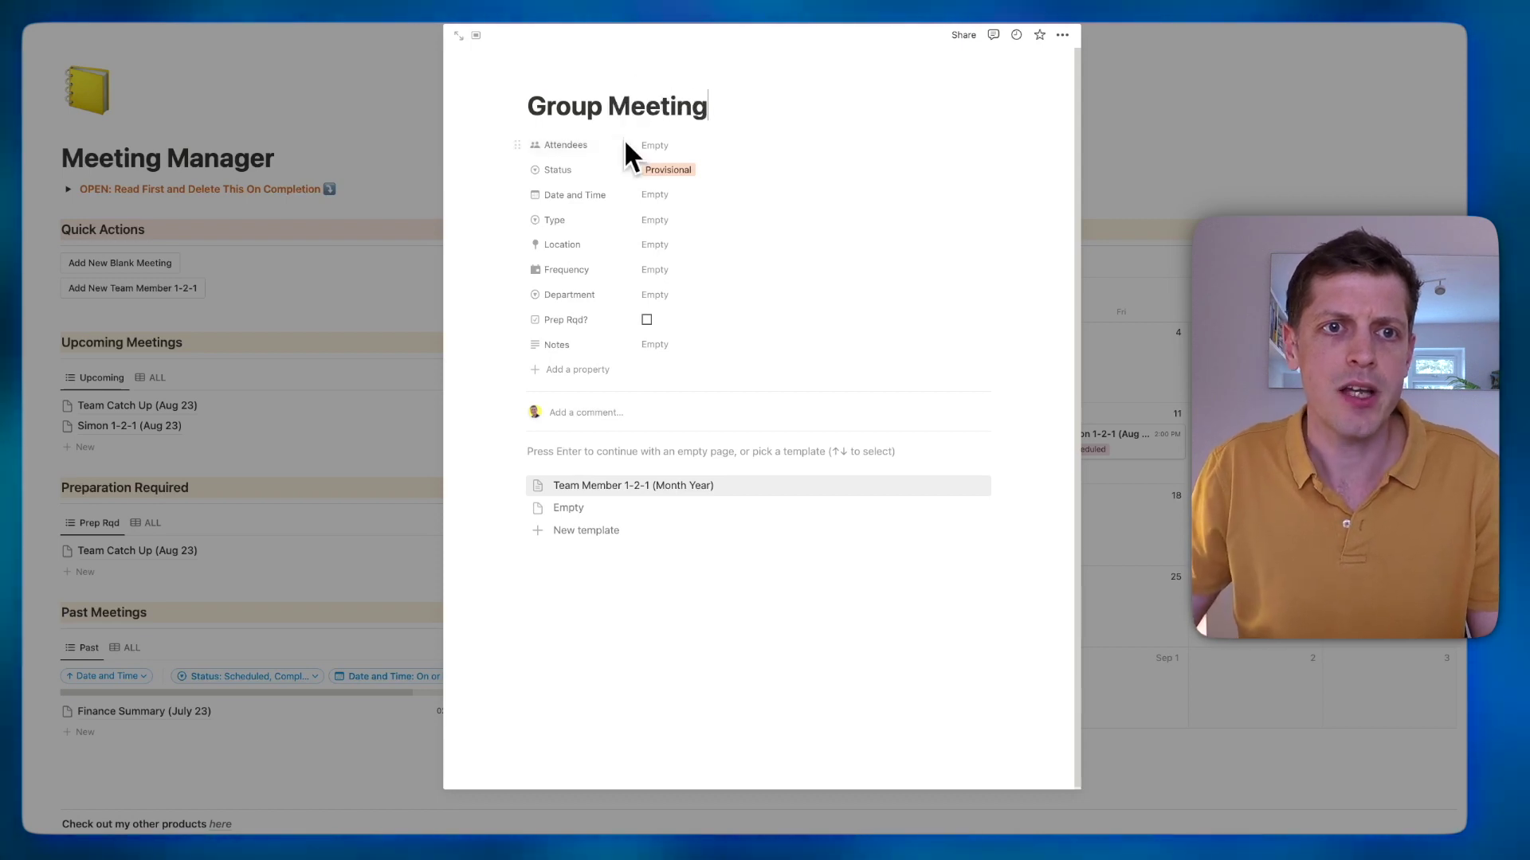
{"action": "left_click", "coordinate": [675, 145]}
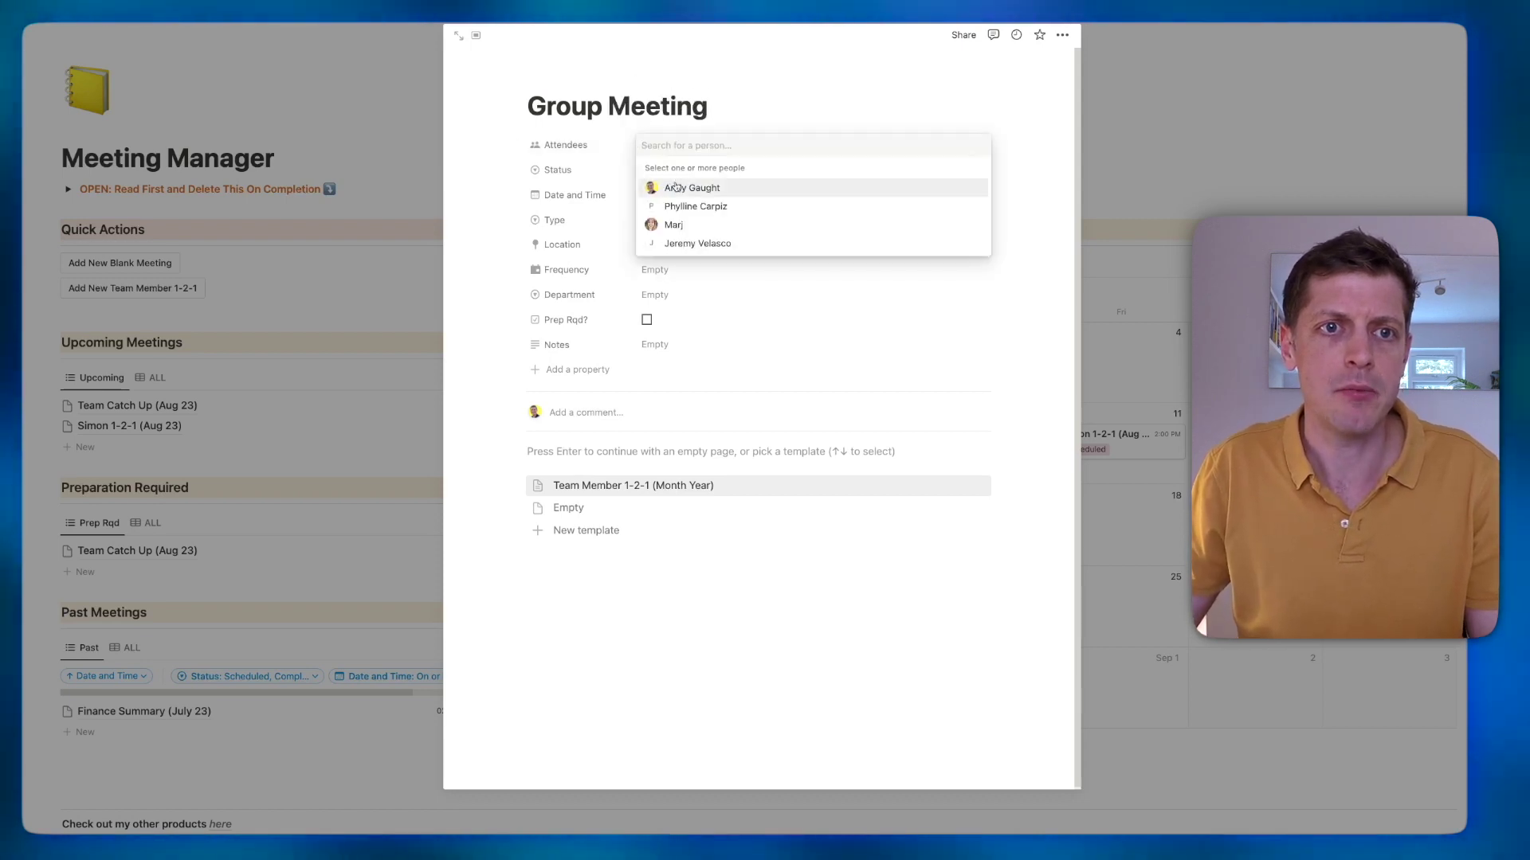
{"action": "left_click", "coordinate": [676, 184]}
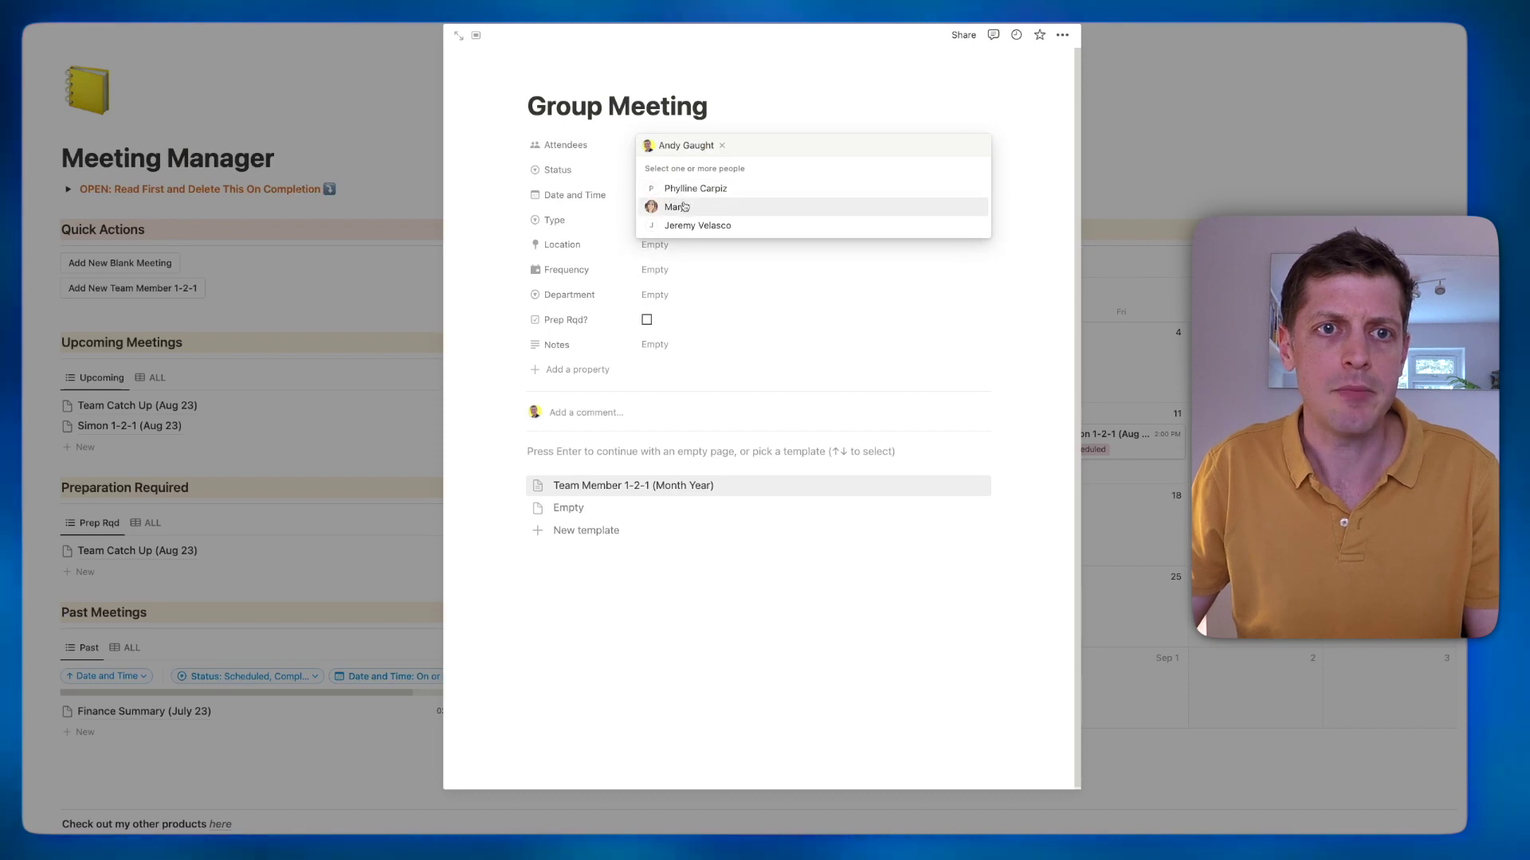
{"action": "left_click", "coordinate": [674, 207]}
{"action": "left_click", "coordinate": [579, 182]}
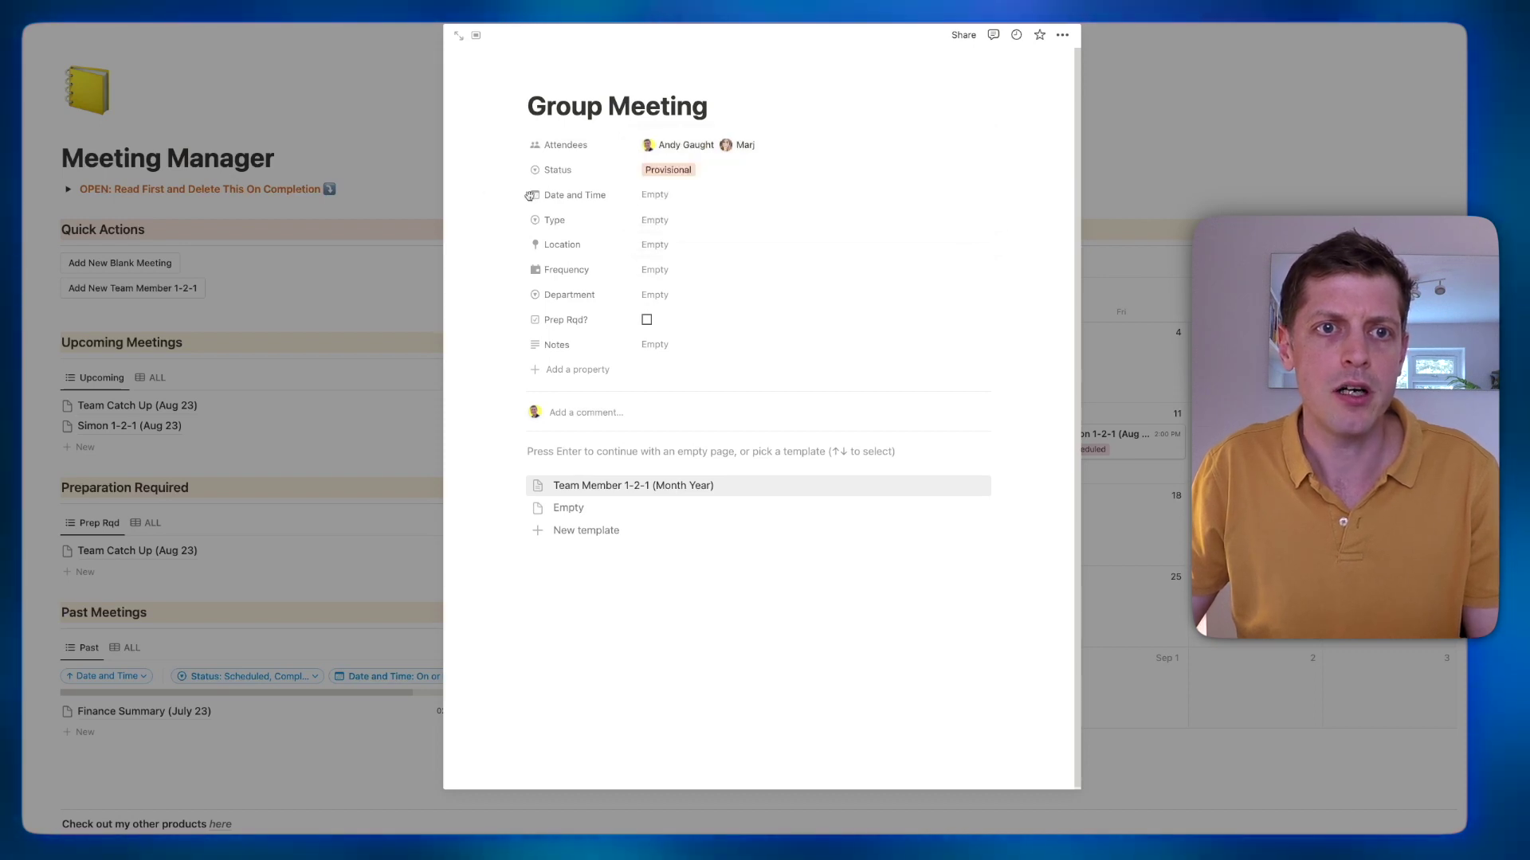
{"action": "left_click", "coordinate": [684, 196]}
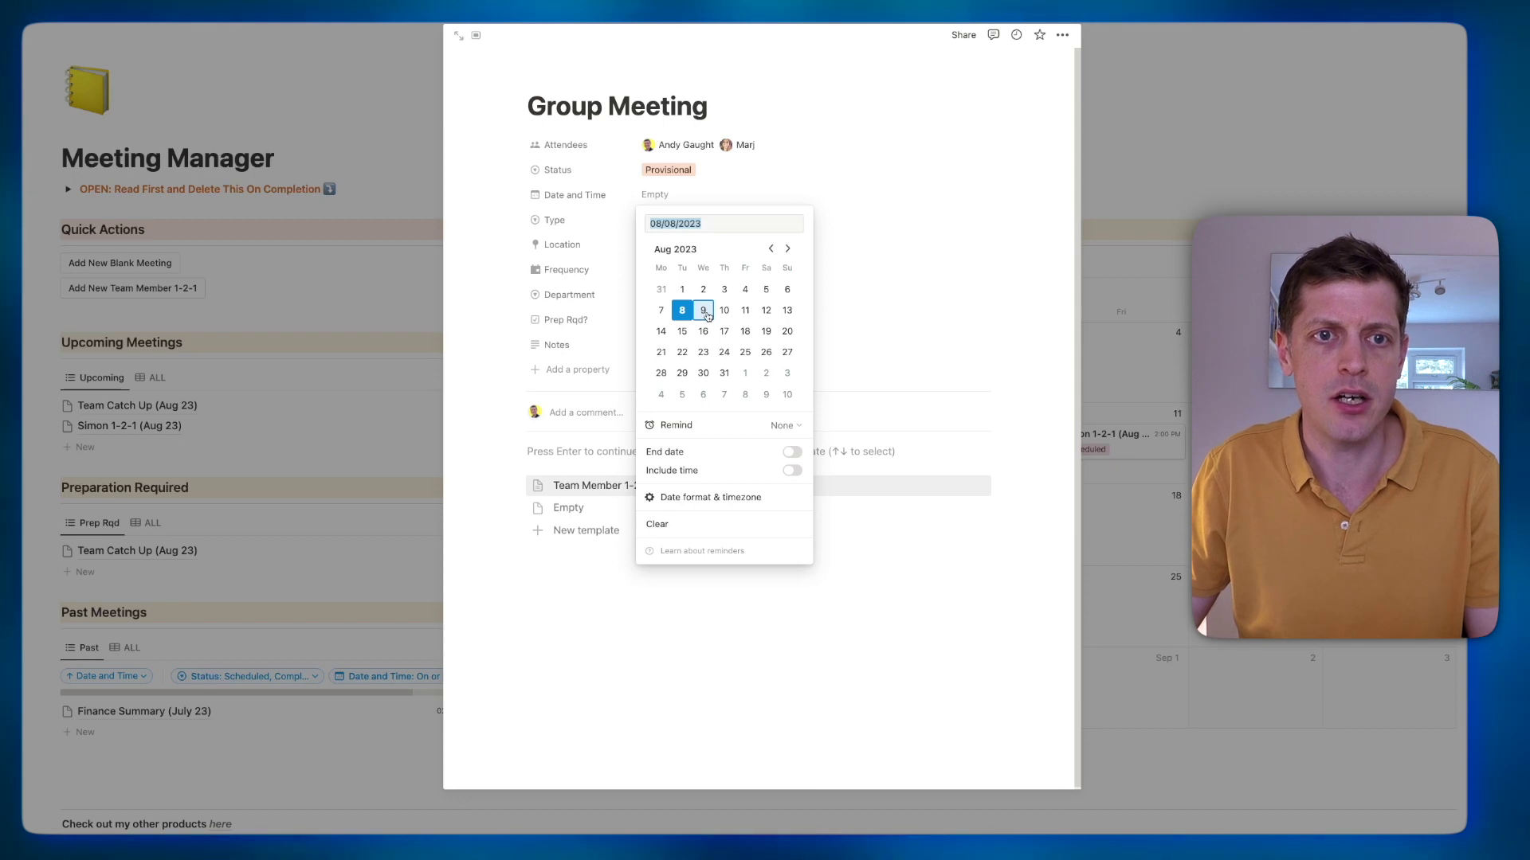
{"action": "left_click", "coordinate": [680, 333]}
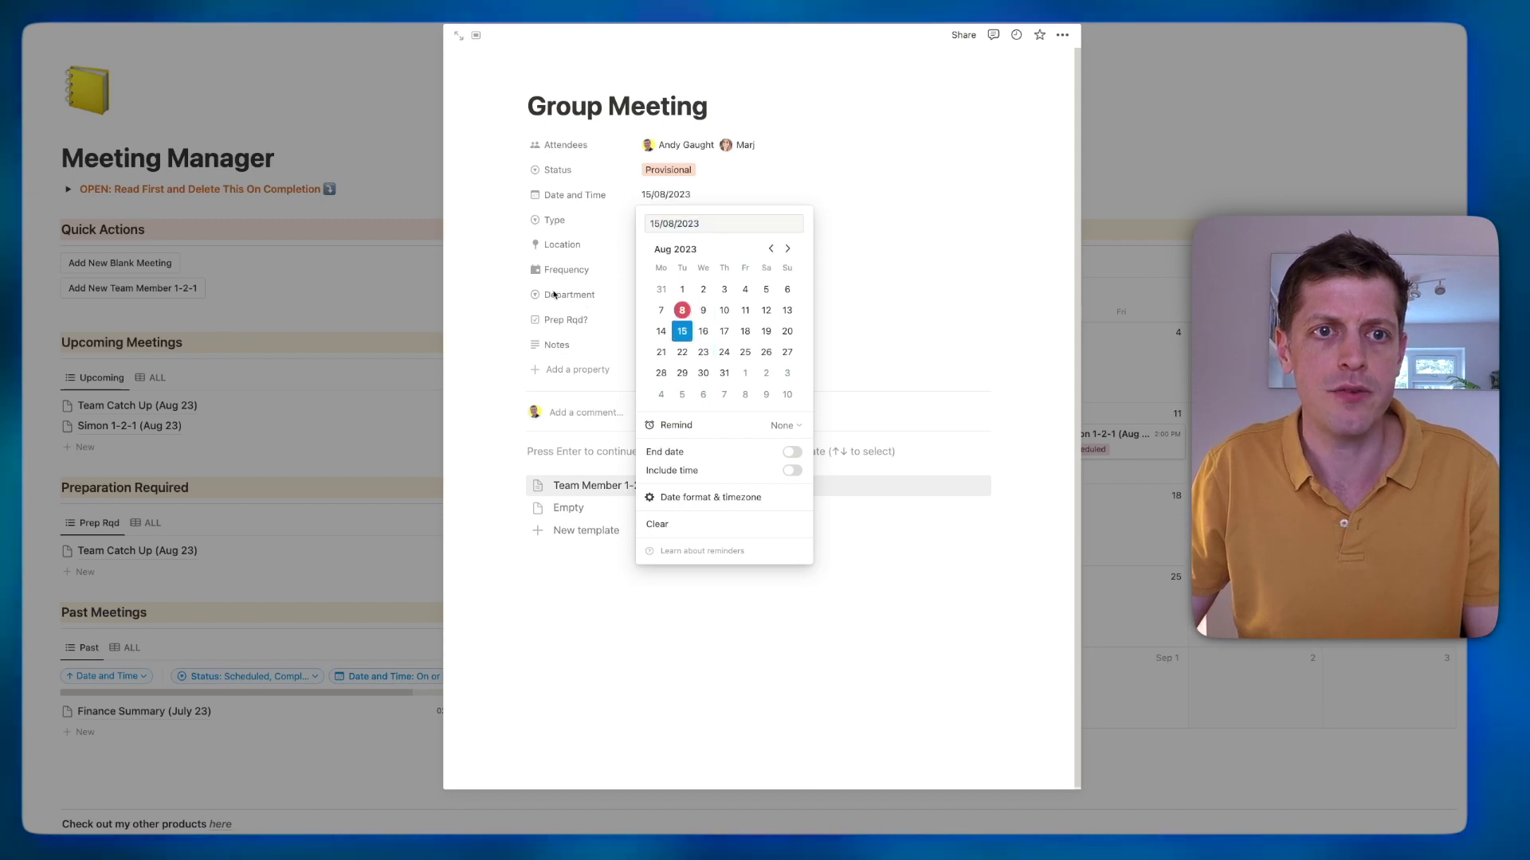
{"action": "left_click", "coordinate": [518, 290]}
Make the meeting Face to Face in location 'Meeting Room 1'.
{"action": "left_click", "coordinate": [652, 229]}
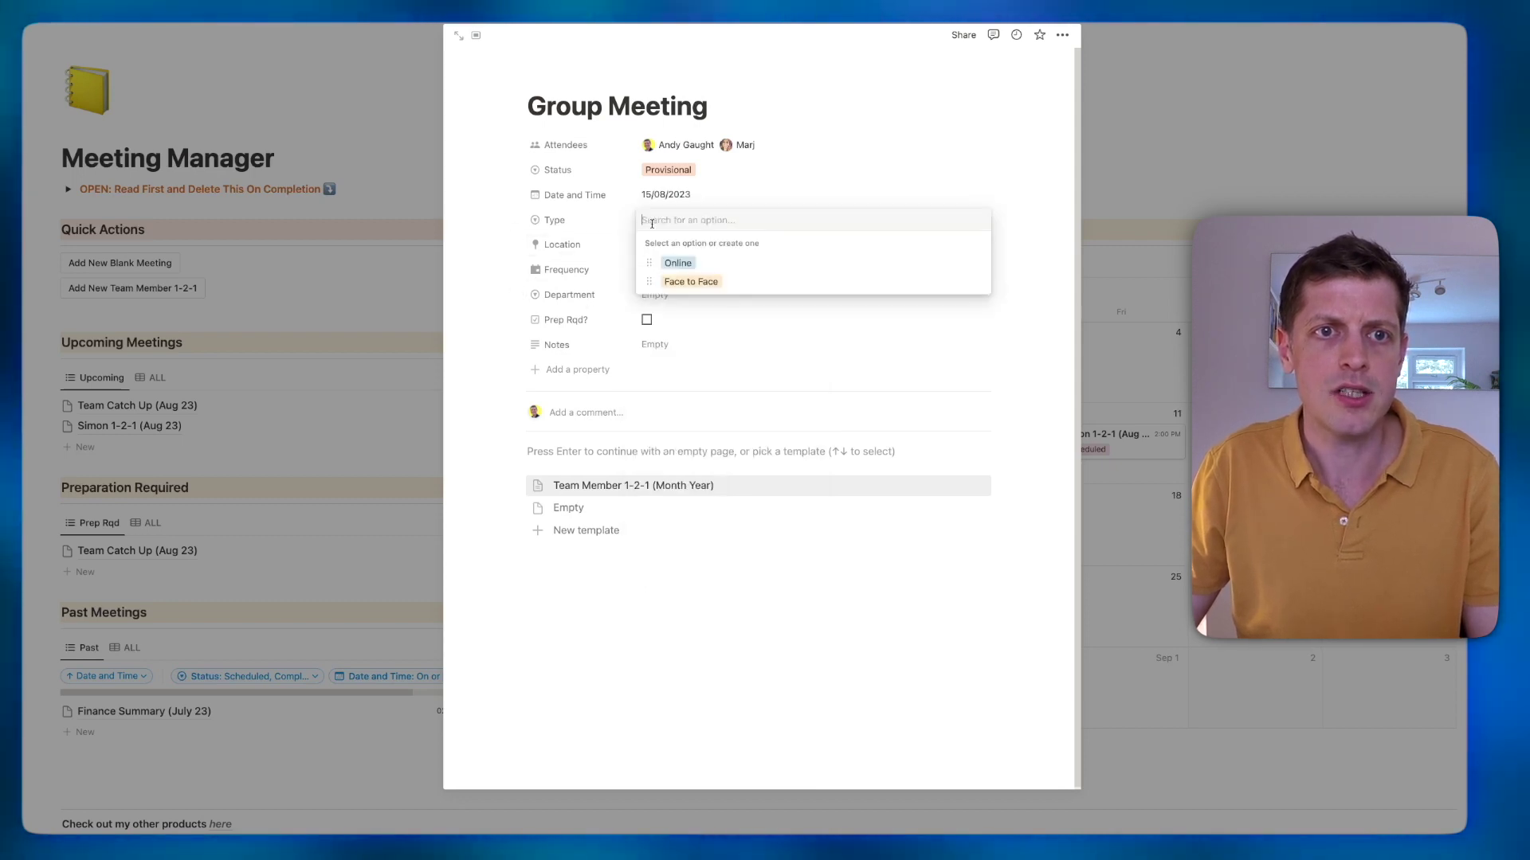
{"action": "left_click", "coordinate": [700, 283]}
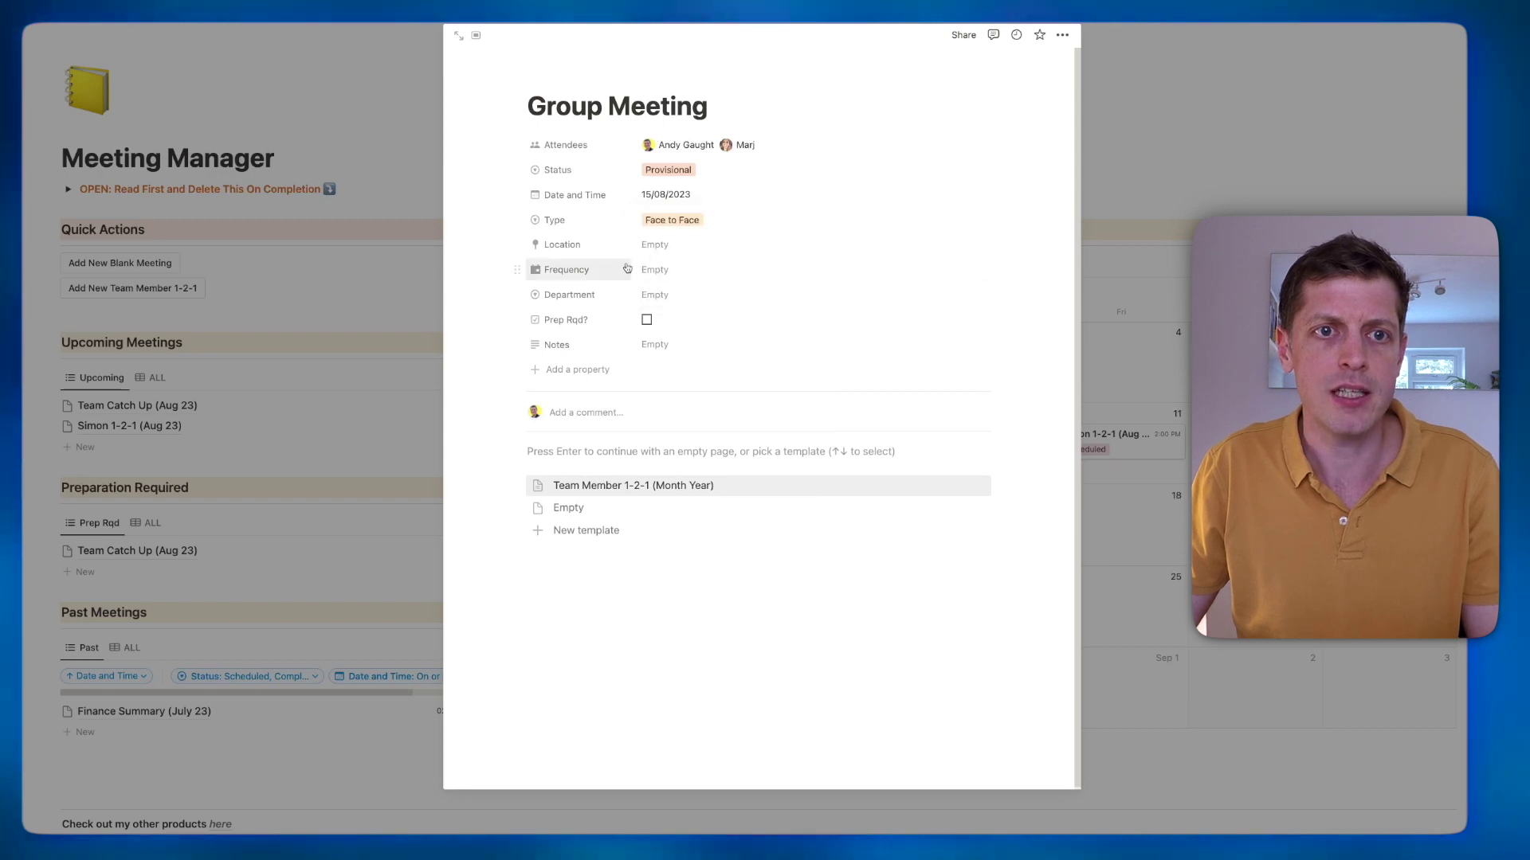
{"action": "left_click", "coordinate": [661, 247]}
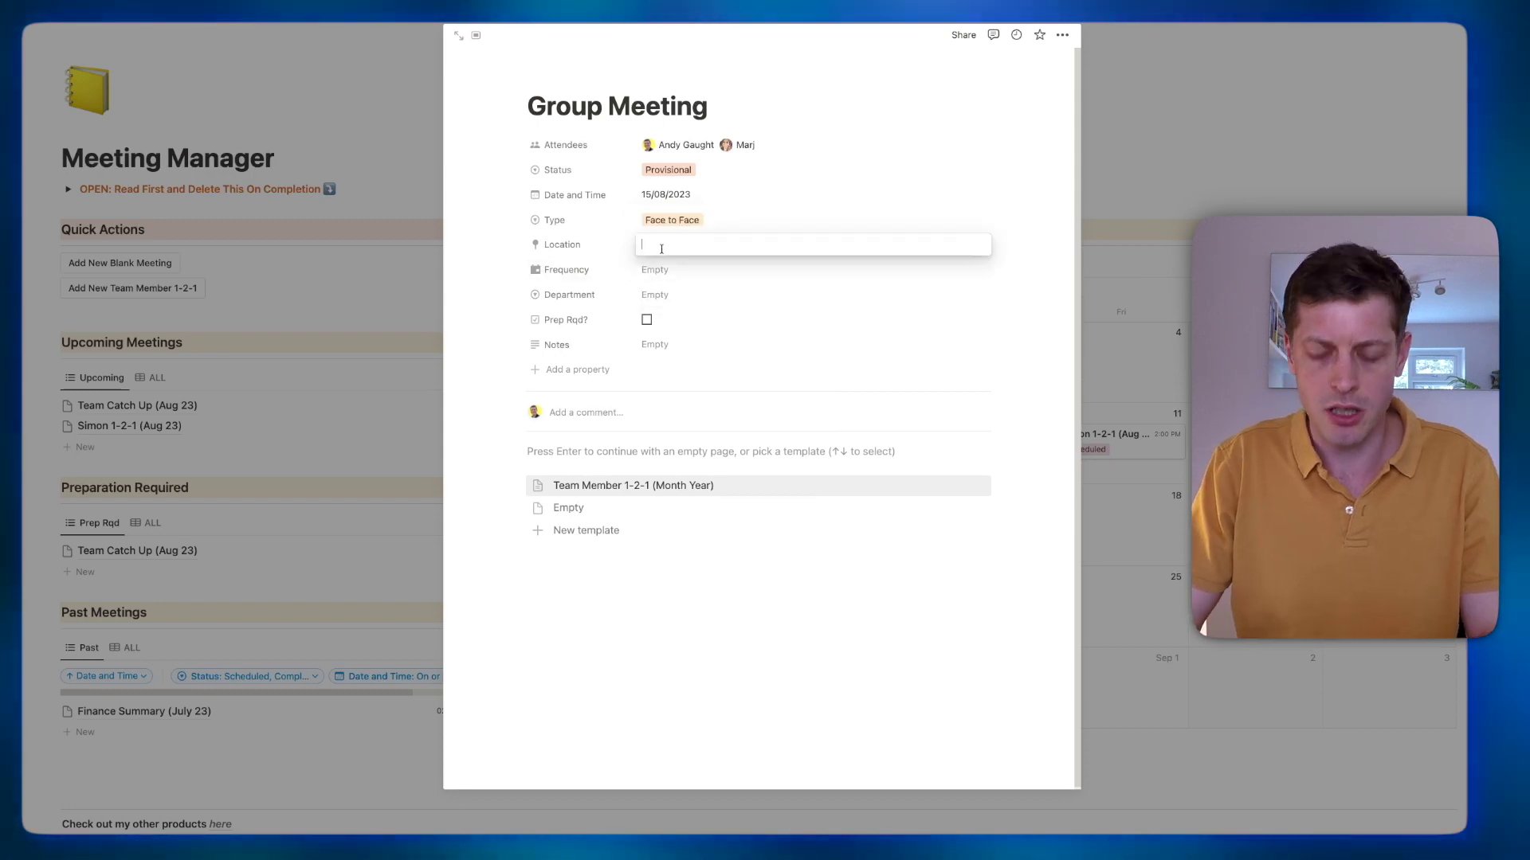
{"action": "type", "text": "Meeting"}
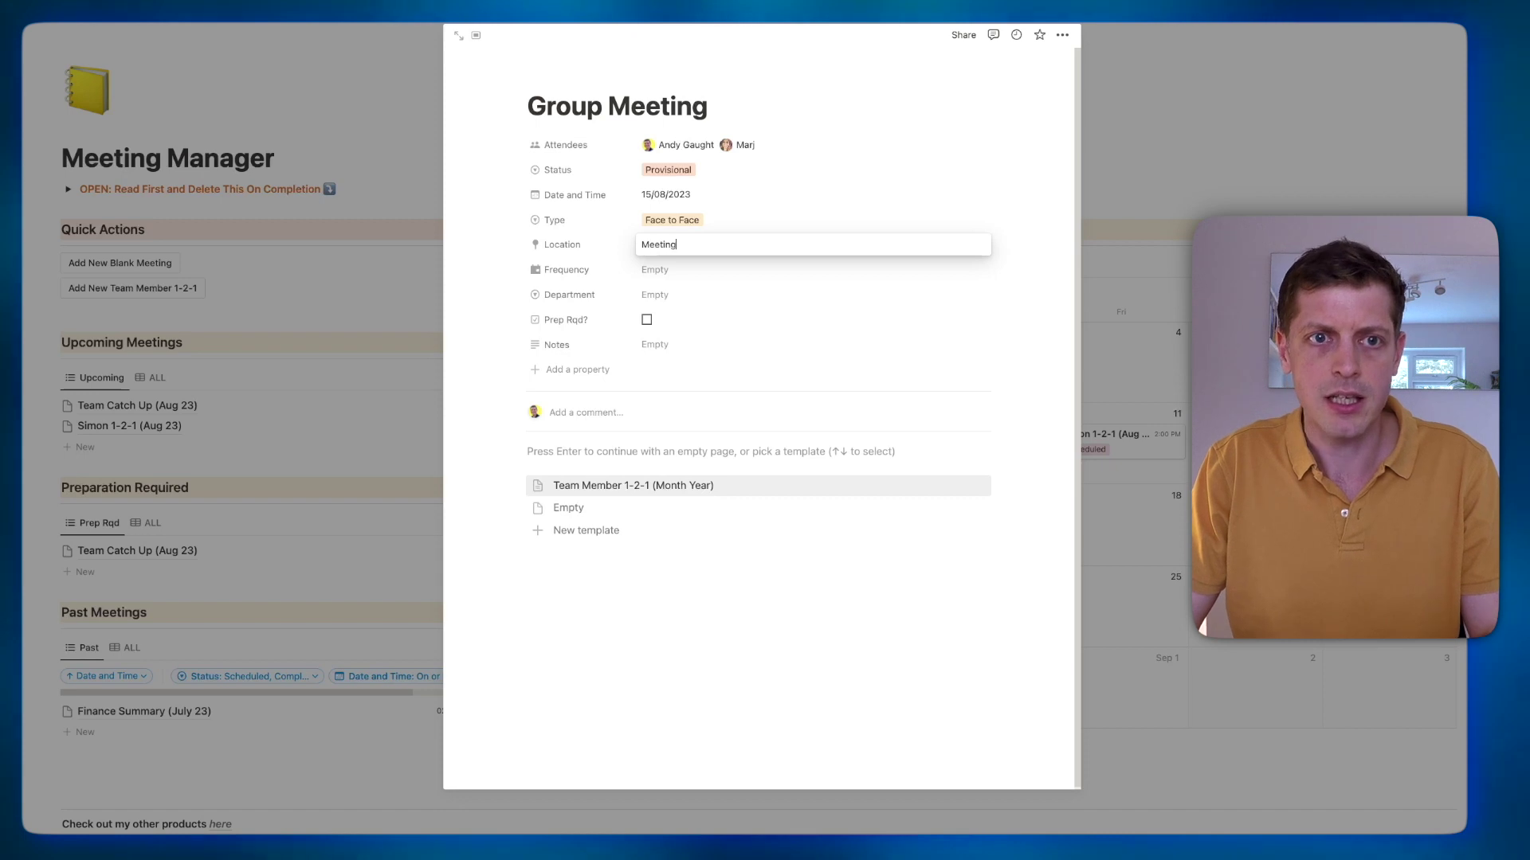
{"action": "key", "text": "BackSpace"}
{"action": "key", "text": "BackSpace"}
{"action": "type", "text": "om 1"}
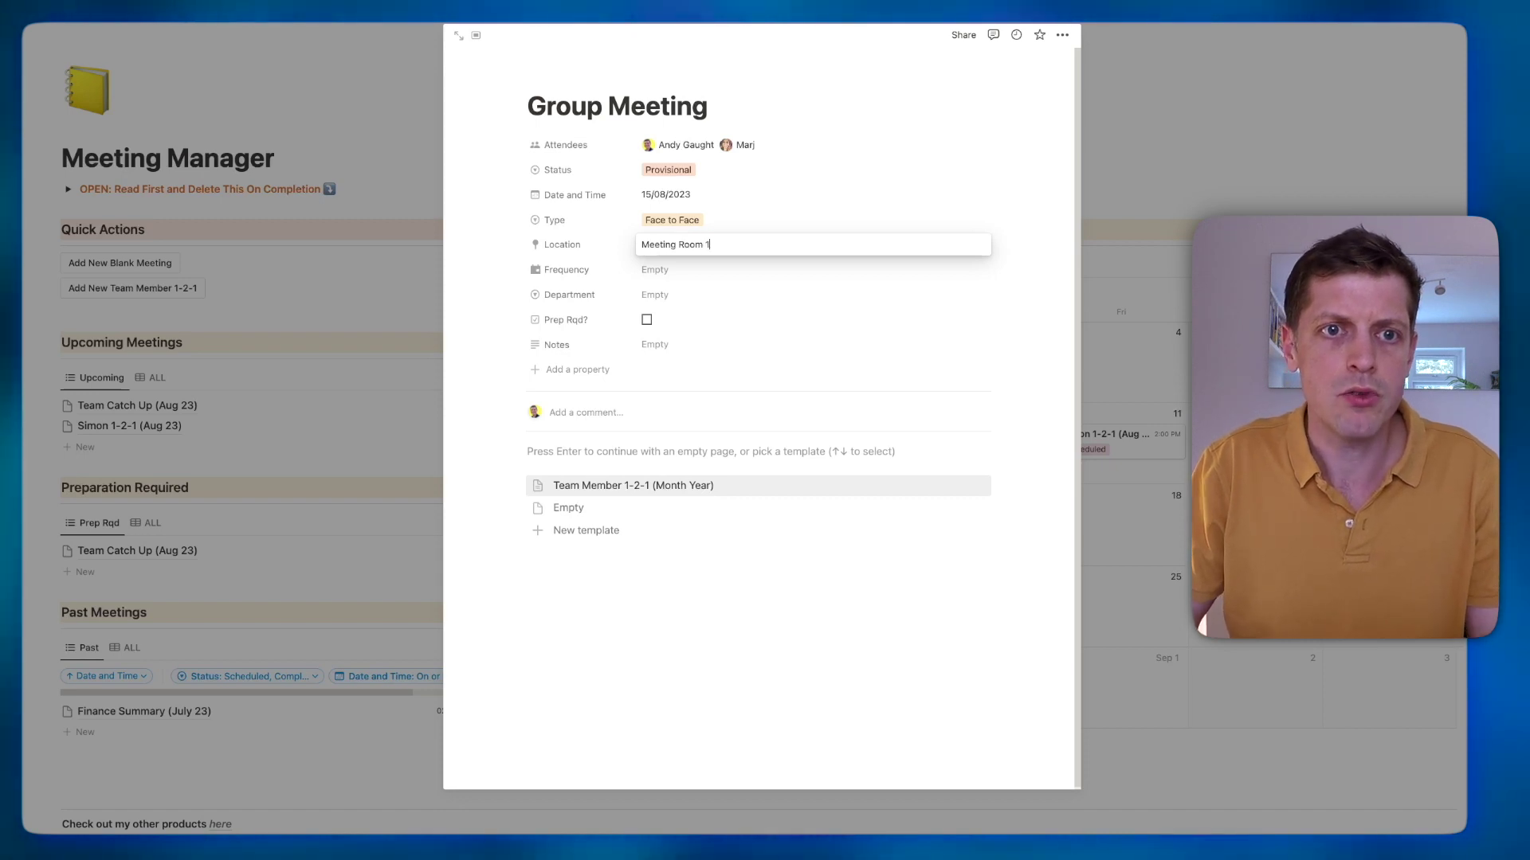
{"action": "key", "text": "Return"}
Set frequency Adhoc, department Team, and notes 'Catch Up on Goal Progress'.
{"action": "left_click", "coordinate": [652, 271]}
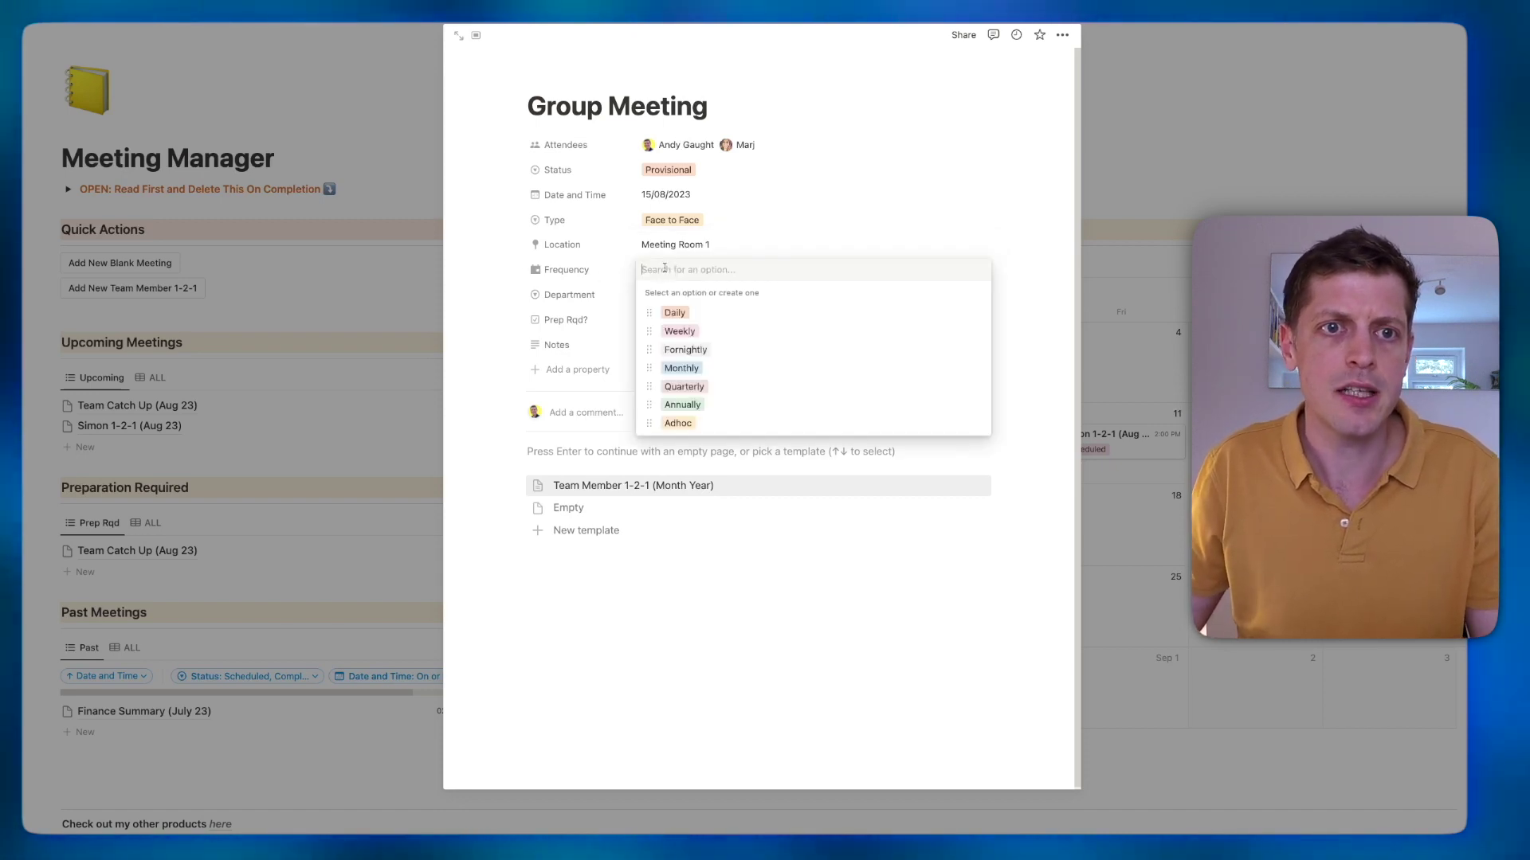
{"action": "left_click", "coordinate": [686, 423]}
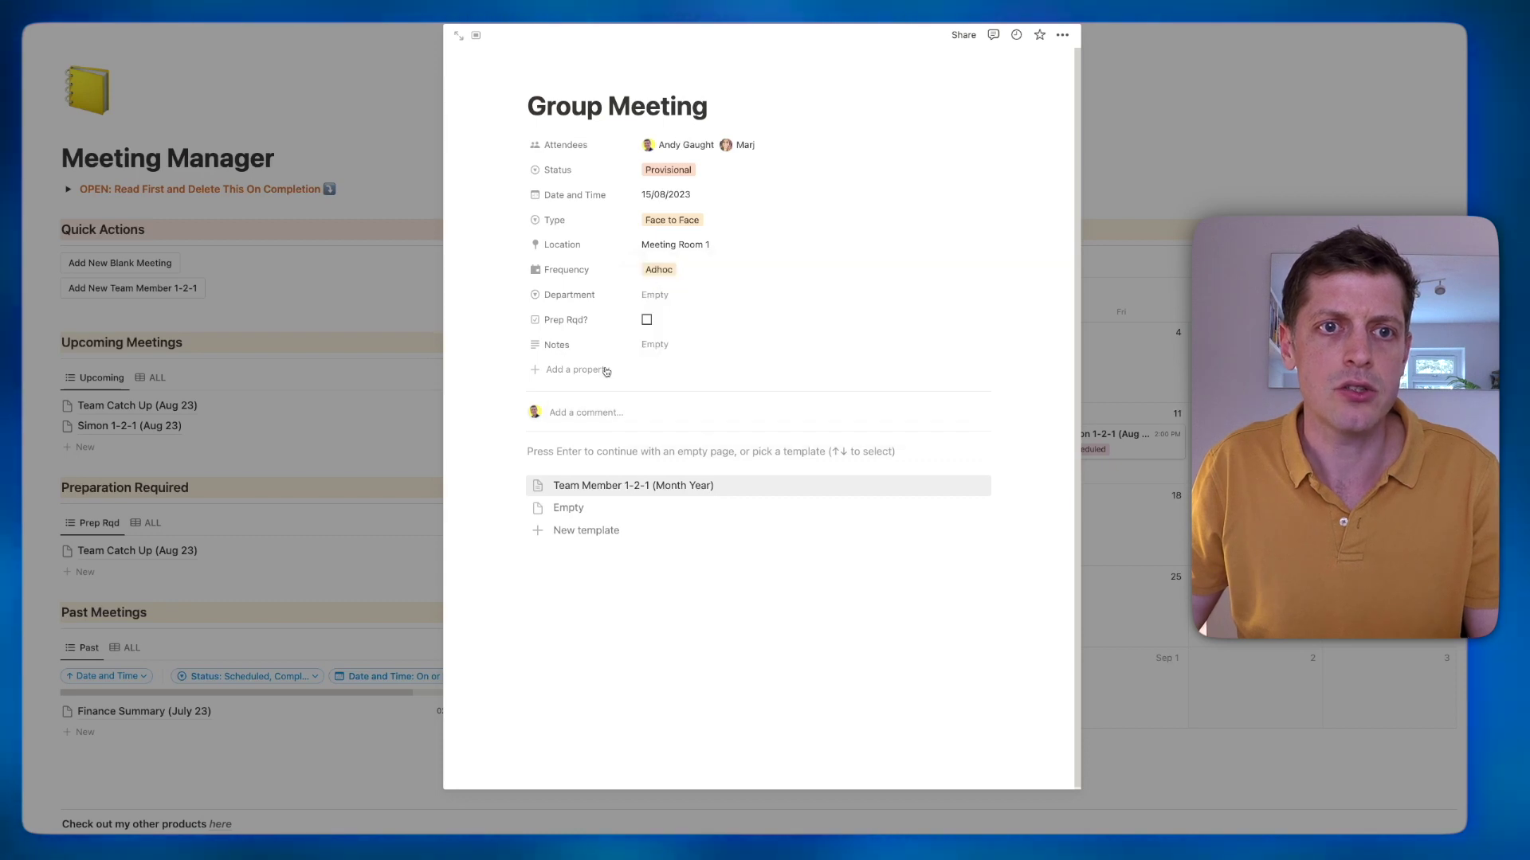
{"action": "left_click", "coordinate": [661, 298]}
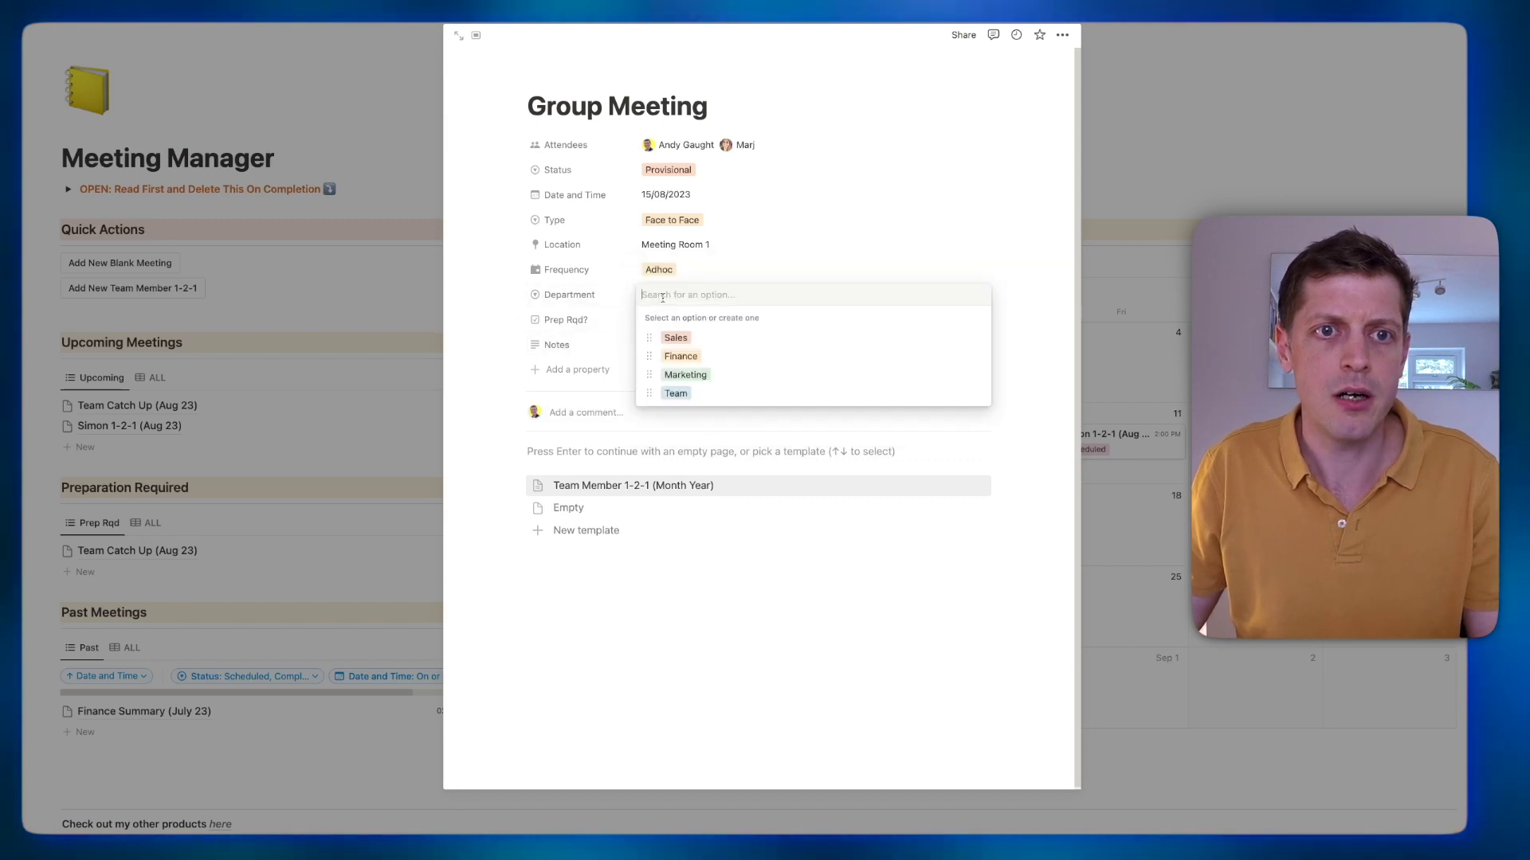
{"action": "left_click", "coordinate": [678, 393]}
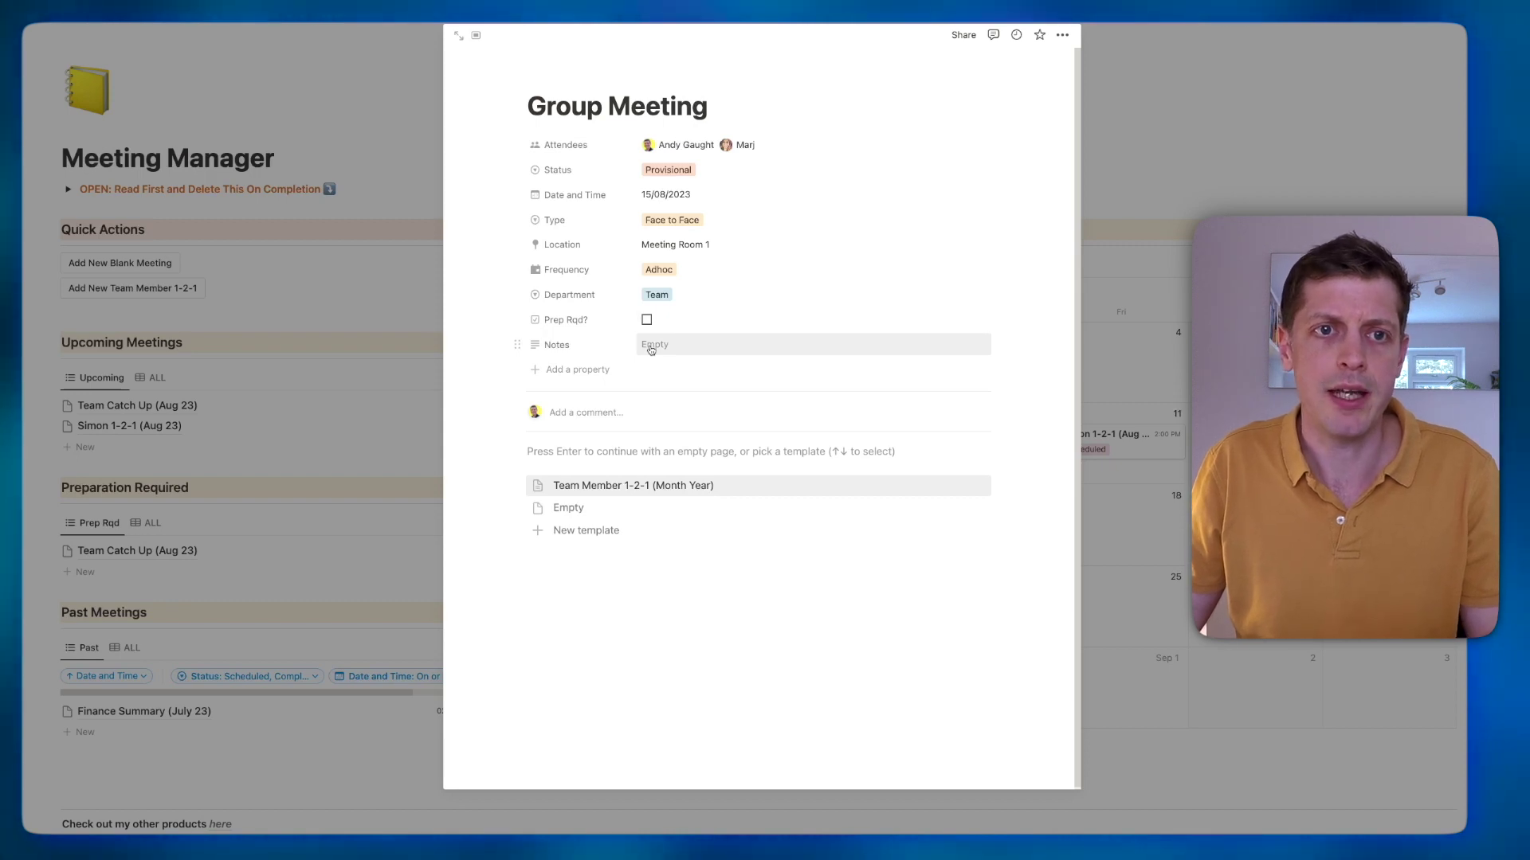
{"action": "left_click", "coordinate": [651, 349]}
{"action": "type", "text": "Catch U"}
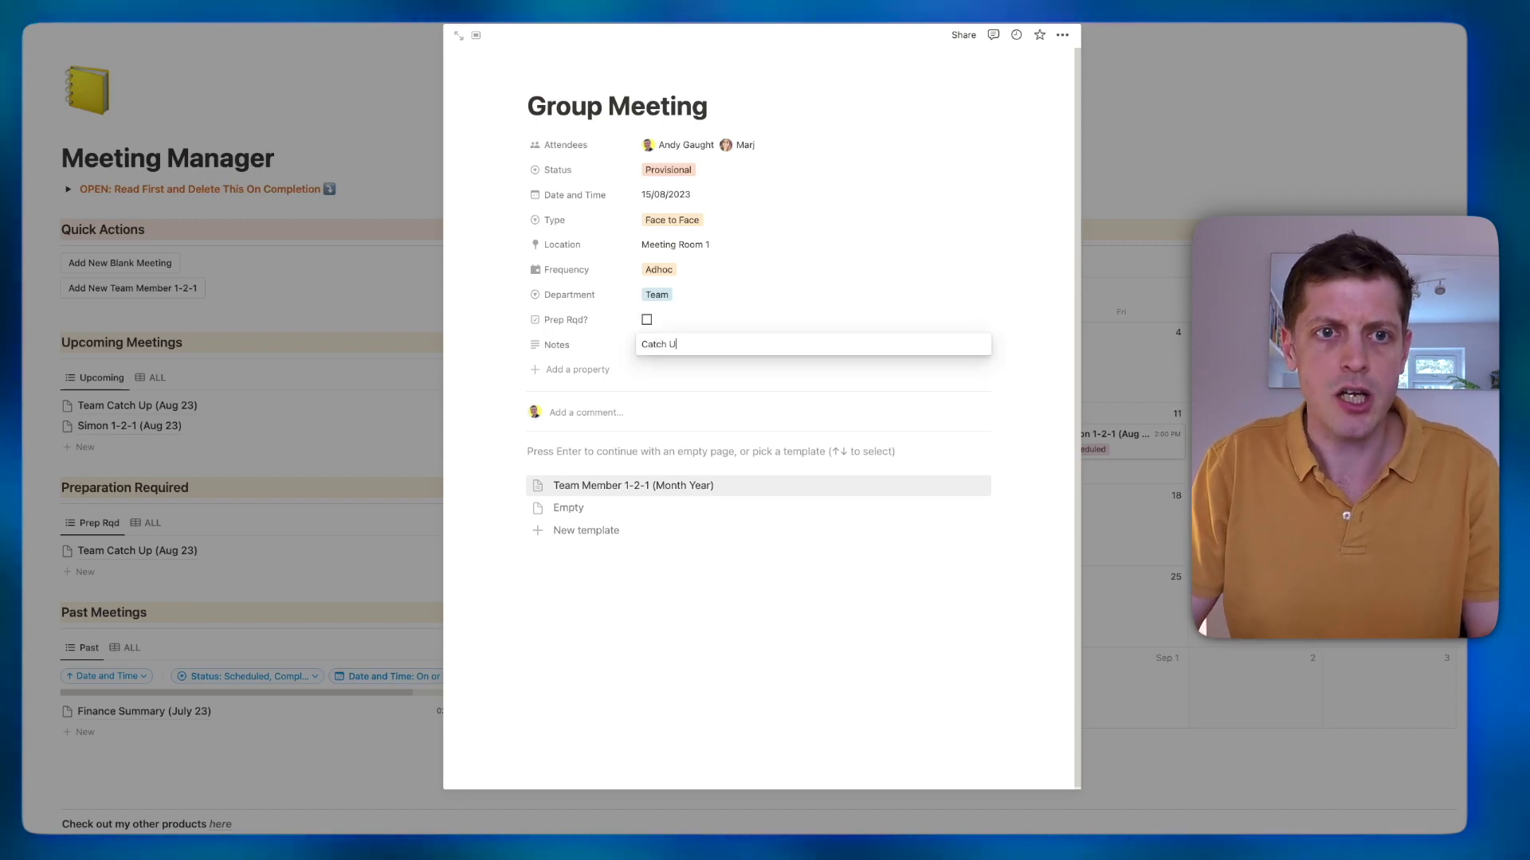
{"action": "type", "text": "p on Goal Progress"}
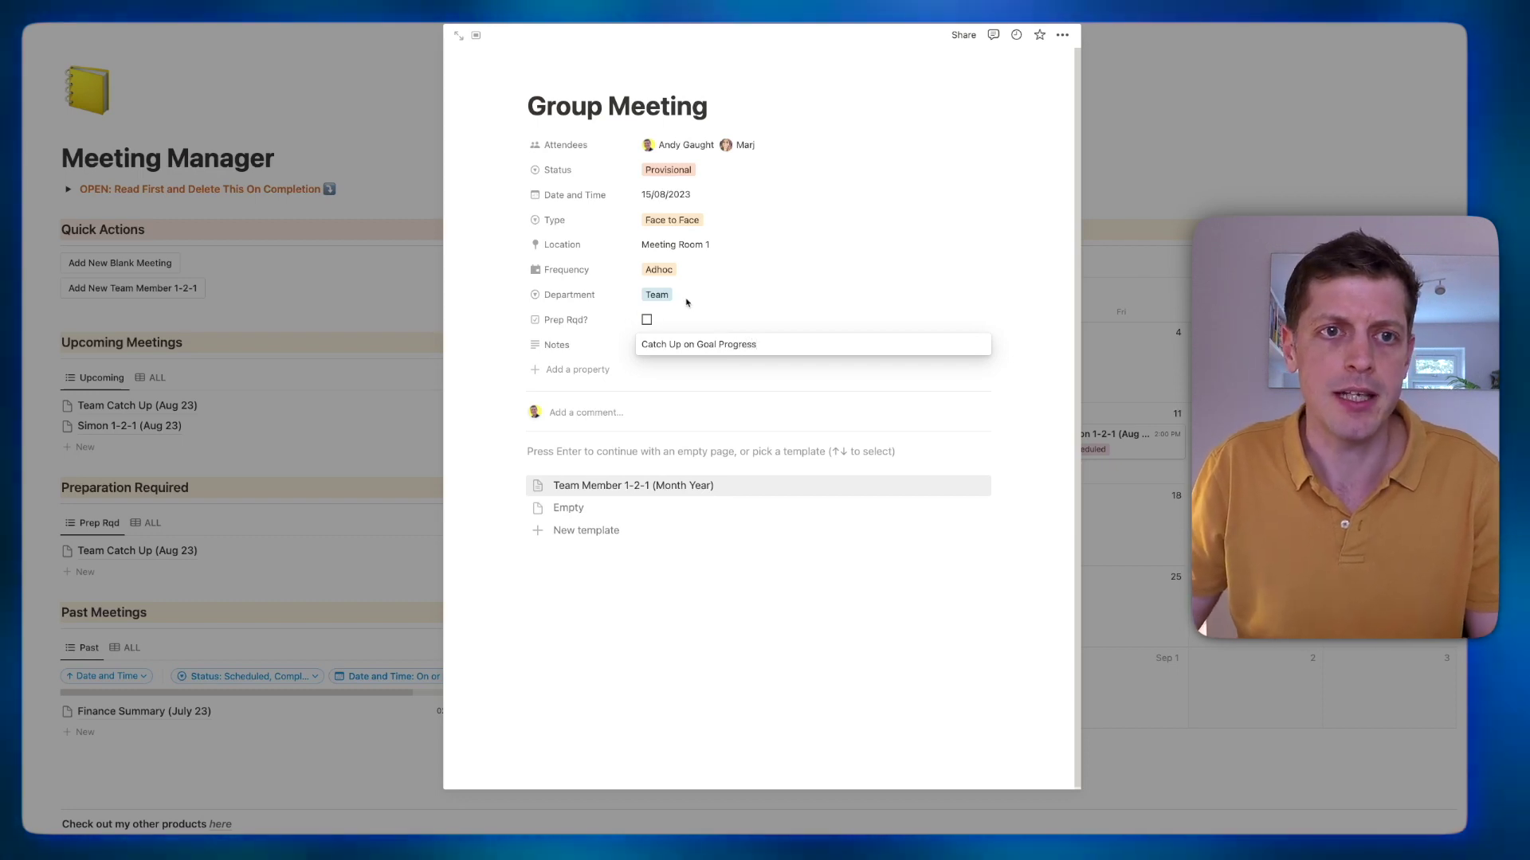
{"action": "left_click", "coordinate": [454, 129]}
Close the Group Meeting page and add a new Team Member 1-2-1 meeting, confirming Yes.
{"action": "left_click", "coordinate": [394, 99]}
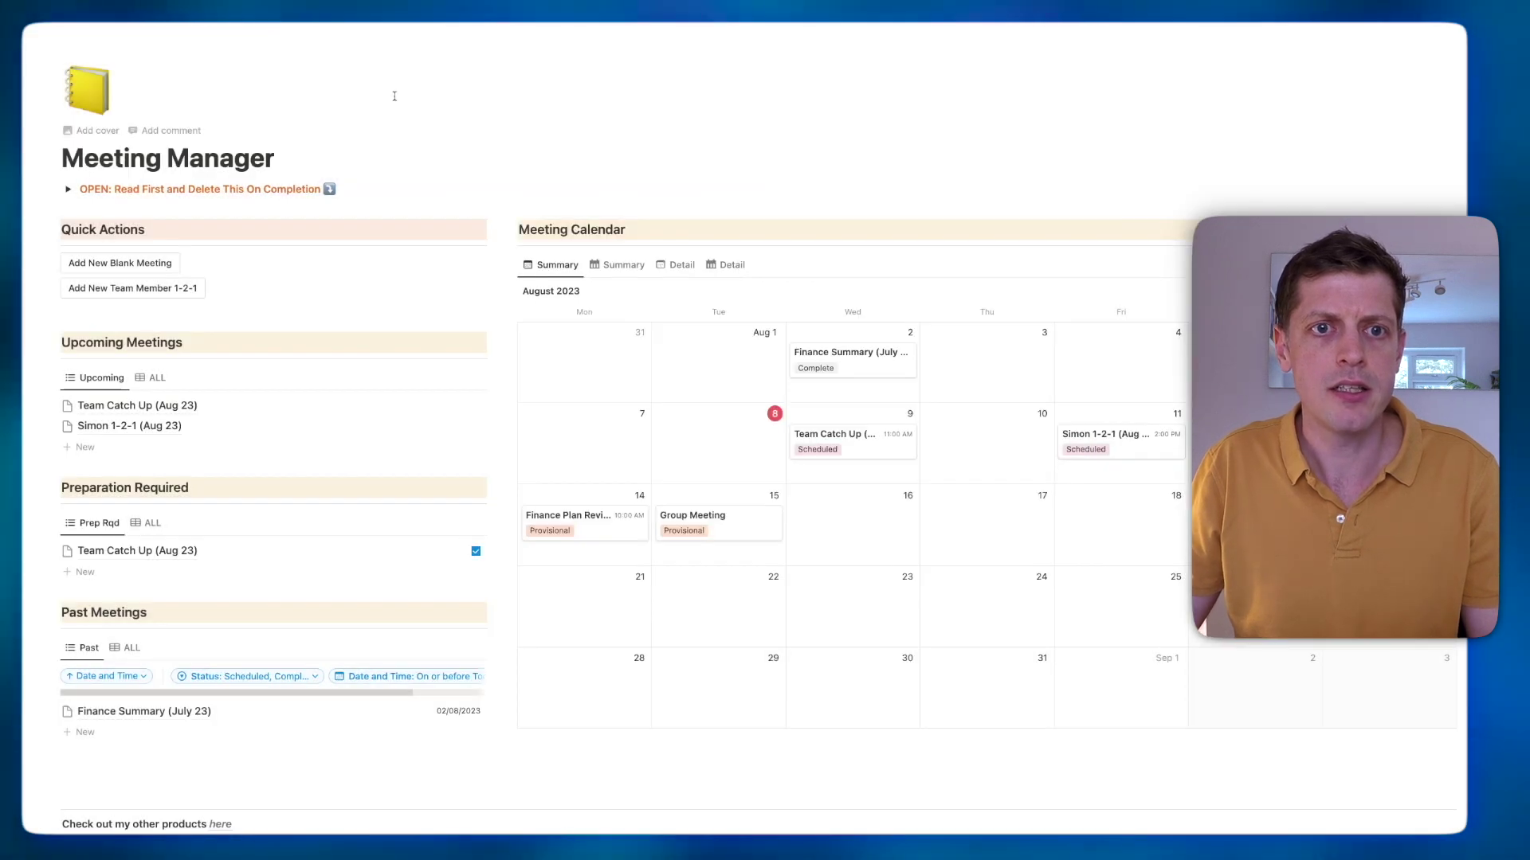
{"action": "left_click", "coordinate": [132, 292]}
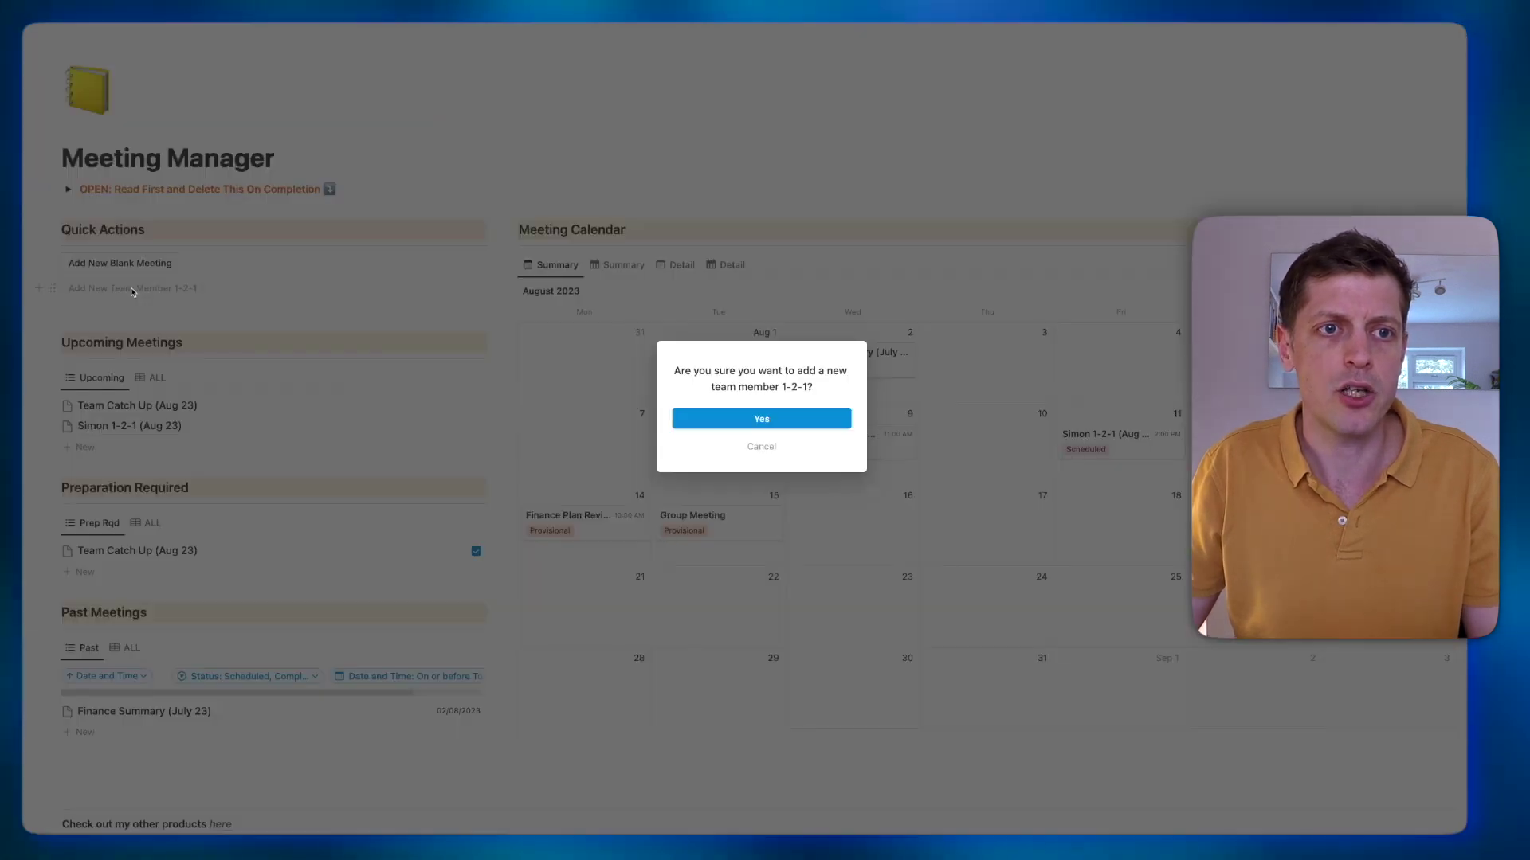
{"action": "left_click", "coordinate": [758, 420]}
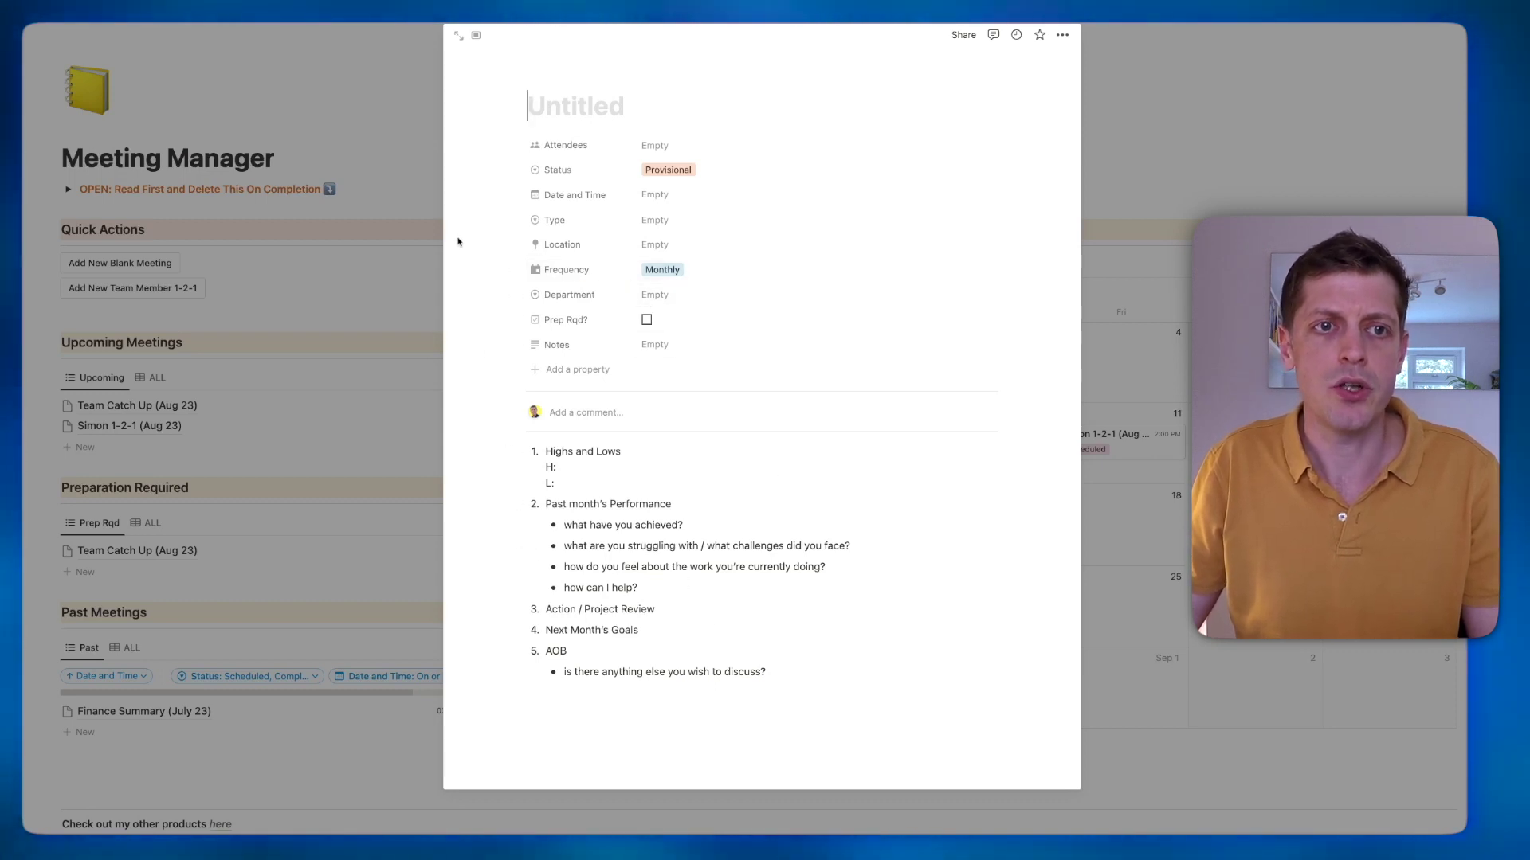
{"action": "left_click", "coordinate": [393, 123]}
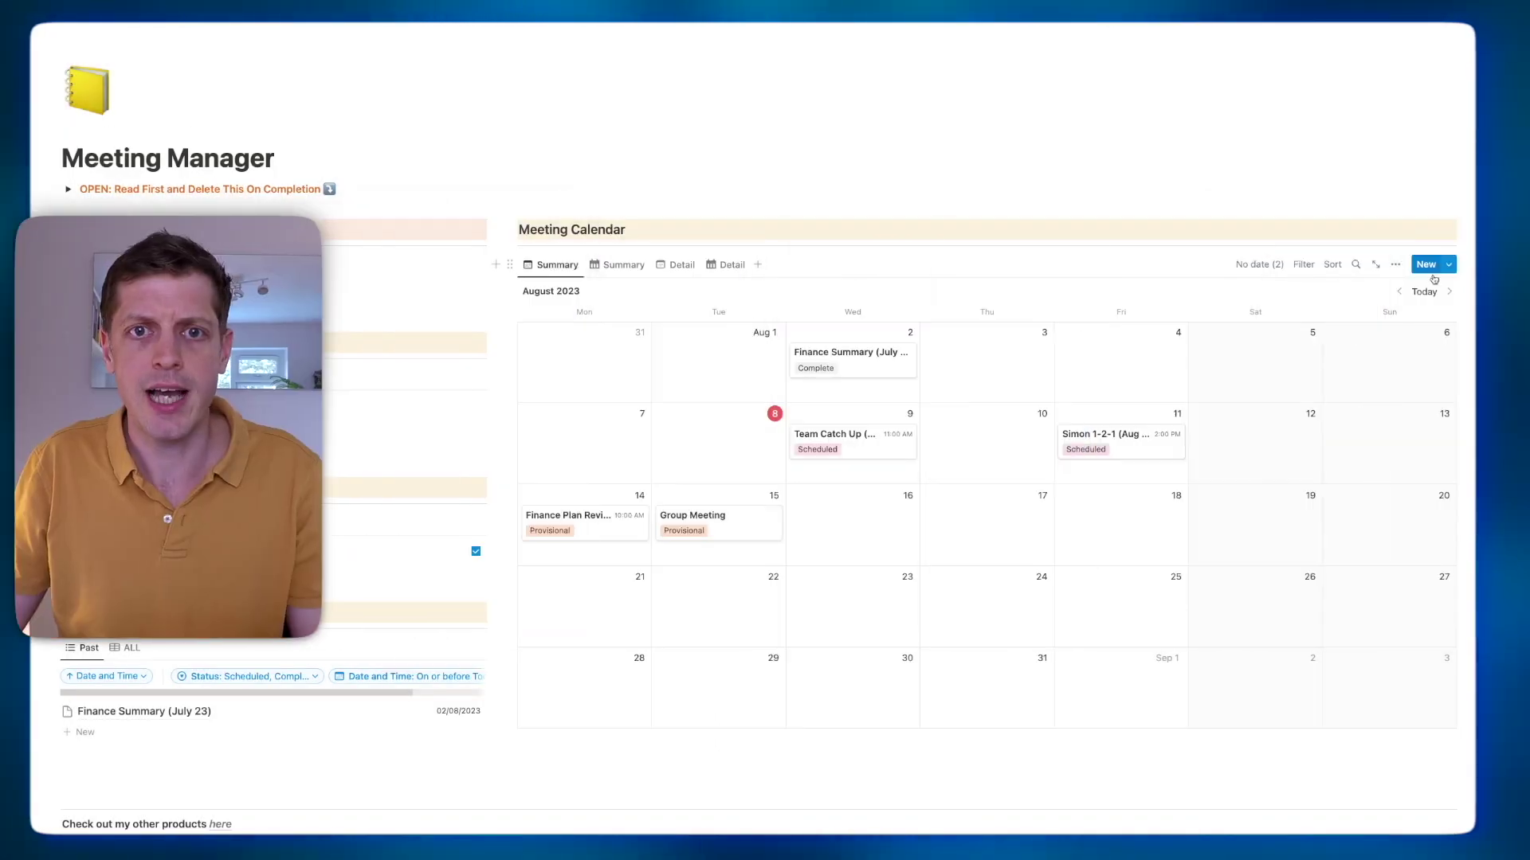
{"action": "left_click", "coordinate": [1449, 265]}
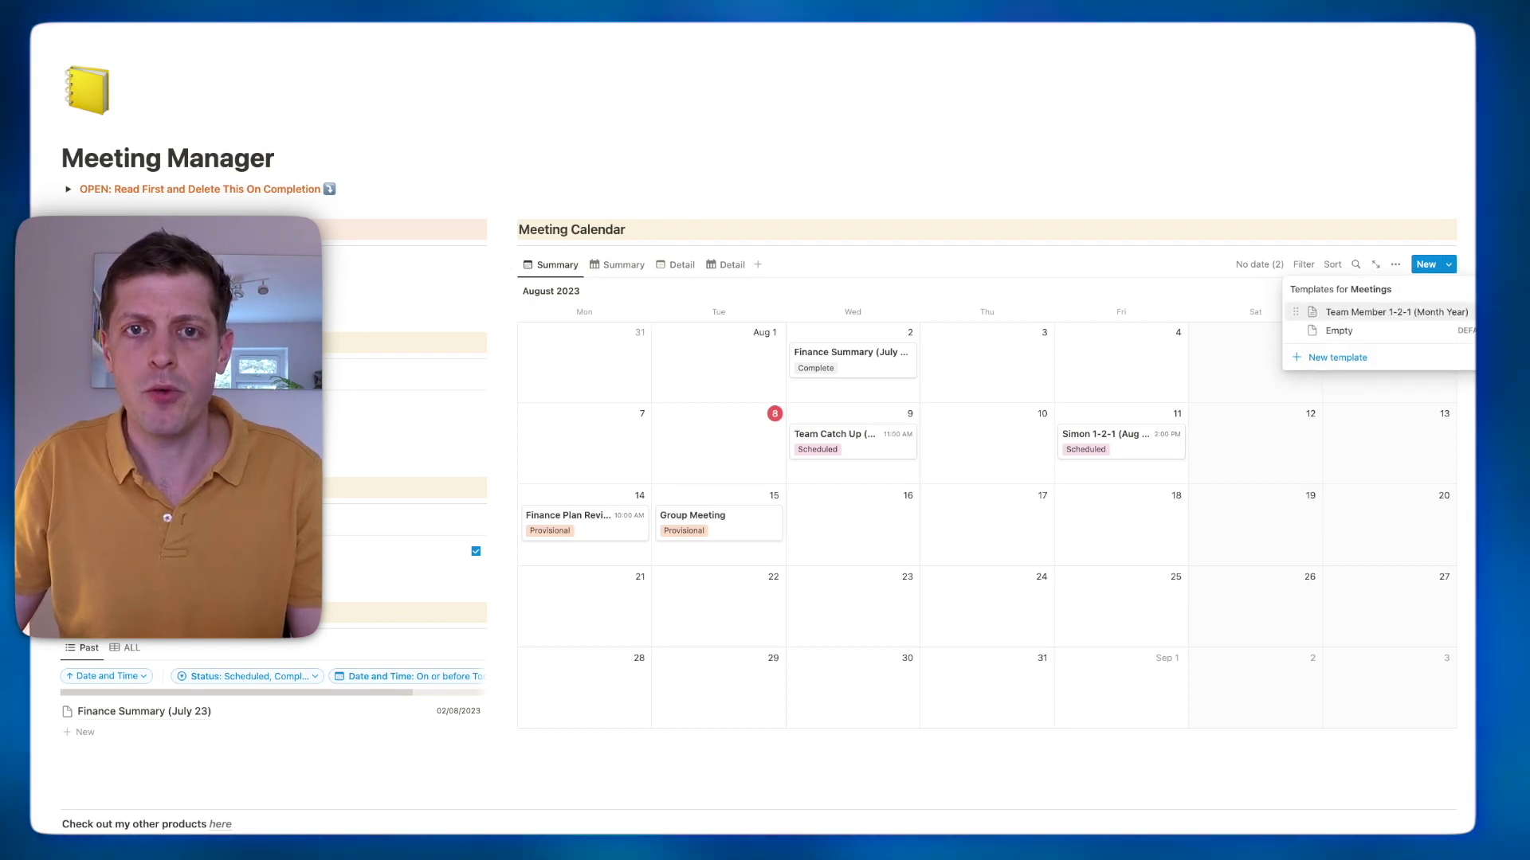
{"action": "left_click", "coordinate": [1466, 313]}
{"action": "left_click", "coordinate": [1371, 312]}
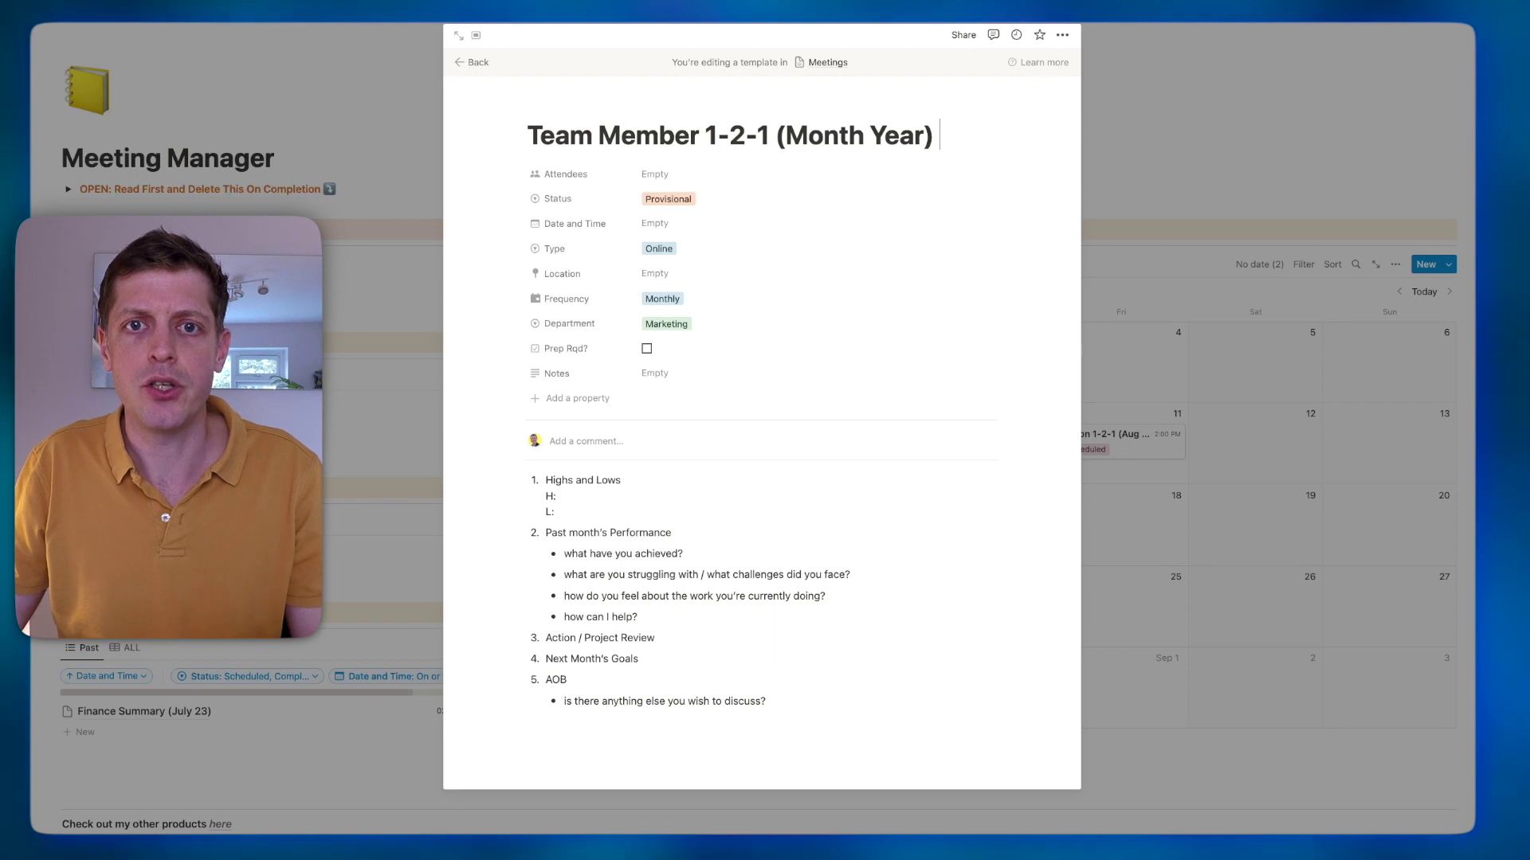
{"action": "key", "text": "Escape"}
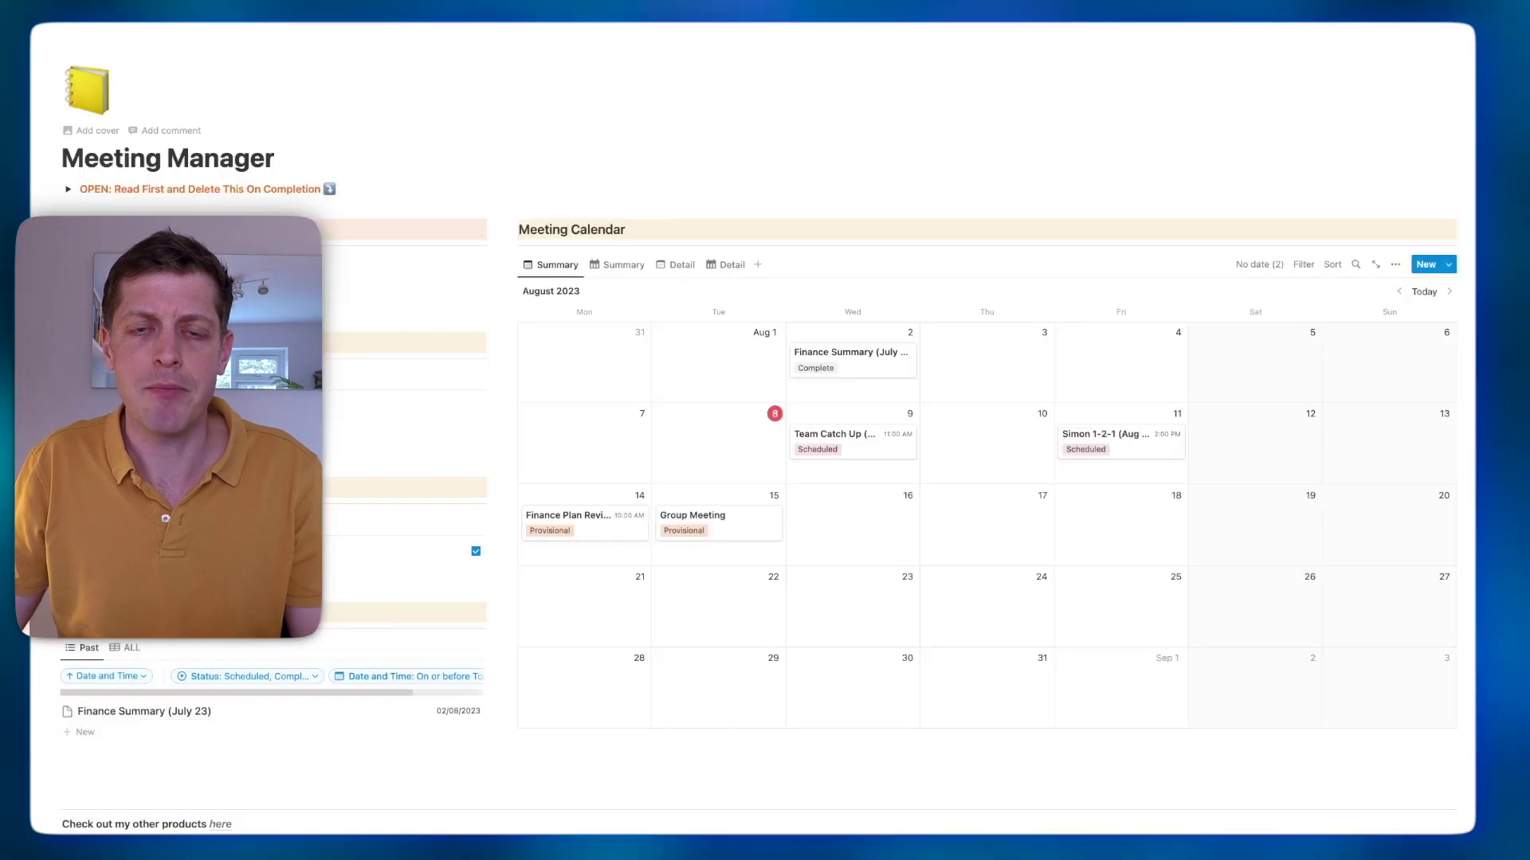
{"action": "left_click", "coordinate": [1451, 265]}
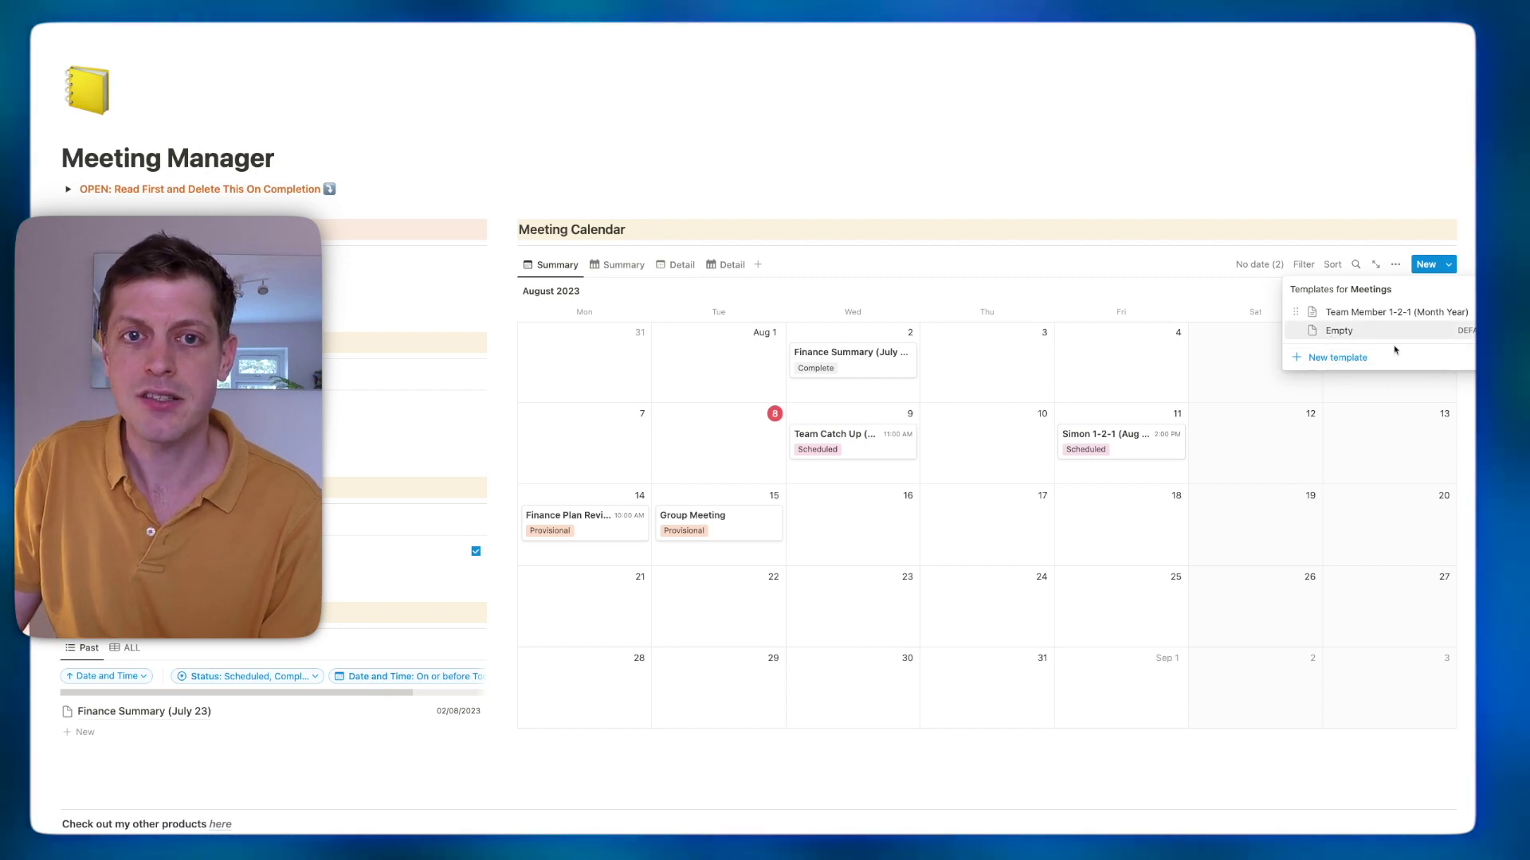
{"action": "left_click", "coordinate": [212, 317]}
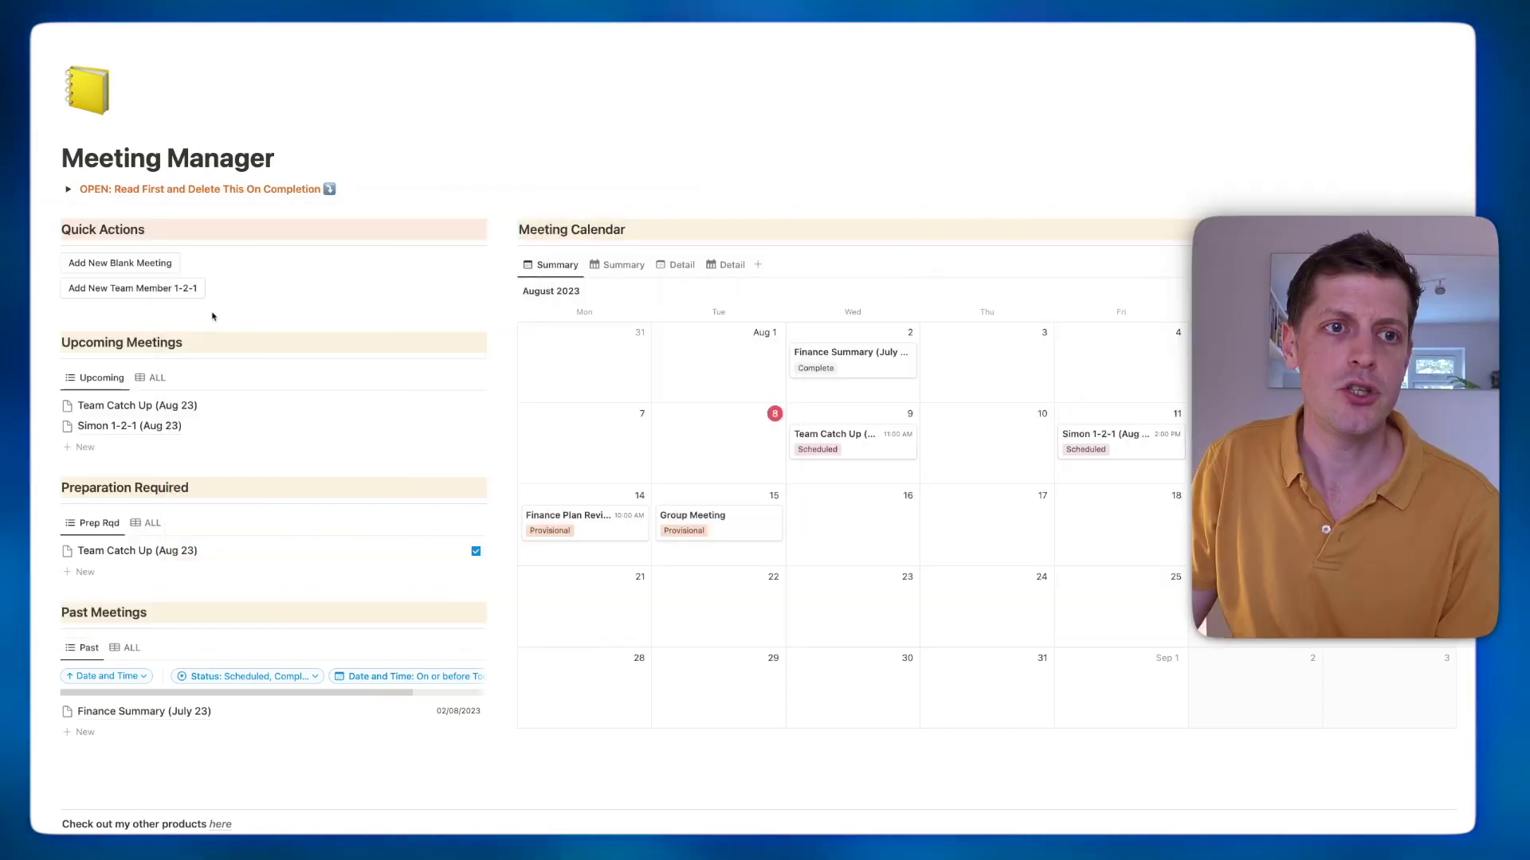
Duplicate the Team Member 1-2-1 button as 'Add New Finance Catch up' using the Empty template.
{"action": "left_click", "coordinate": [53, 288]}
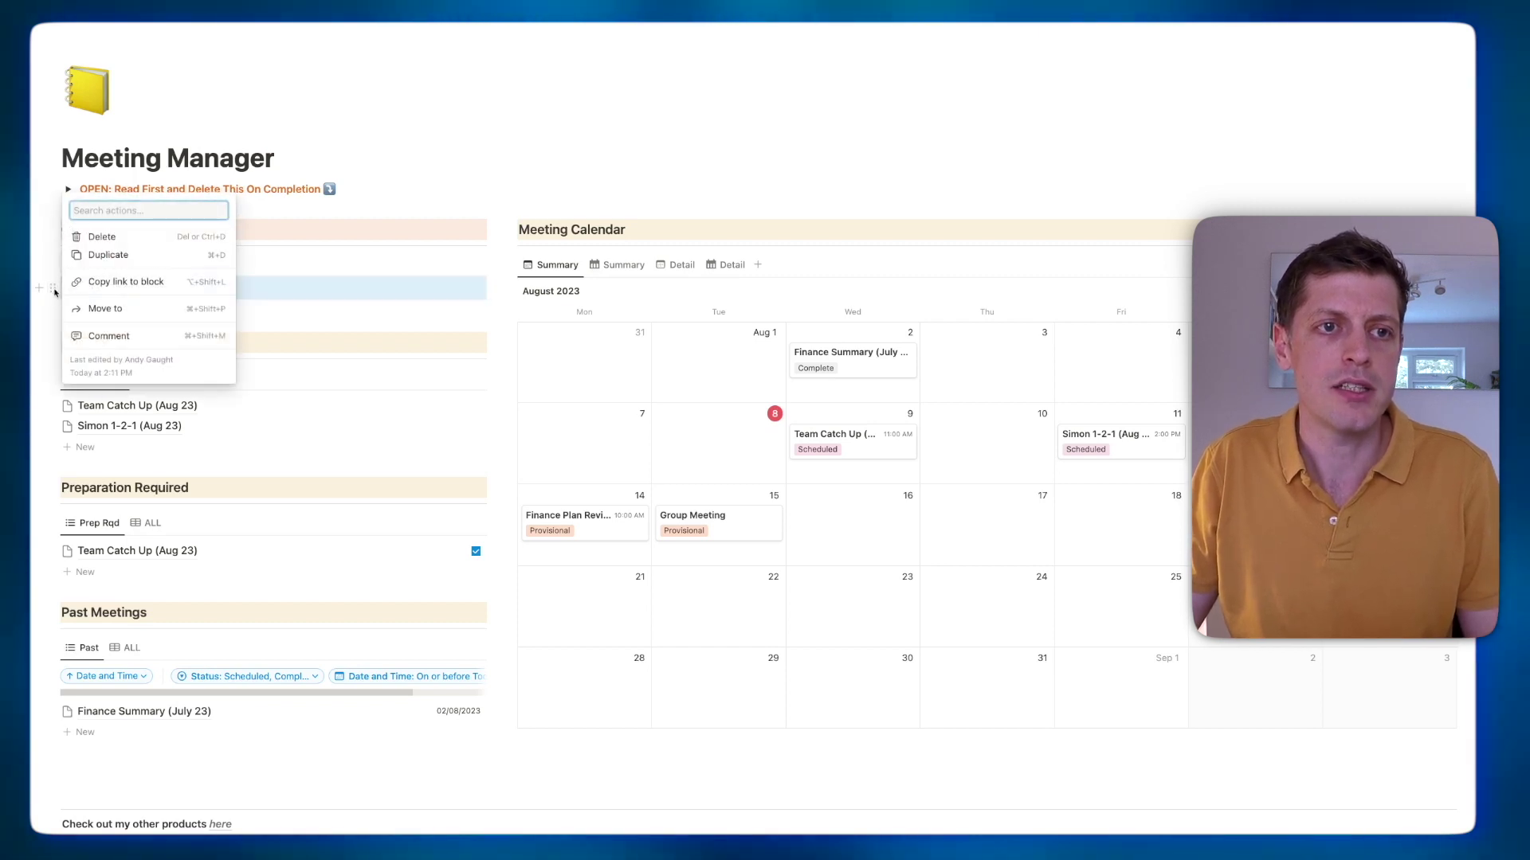
{"action": "left_click", "coordinate": [130, 256]}
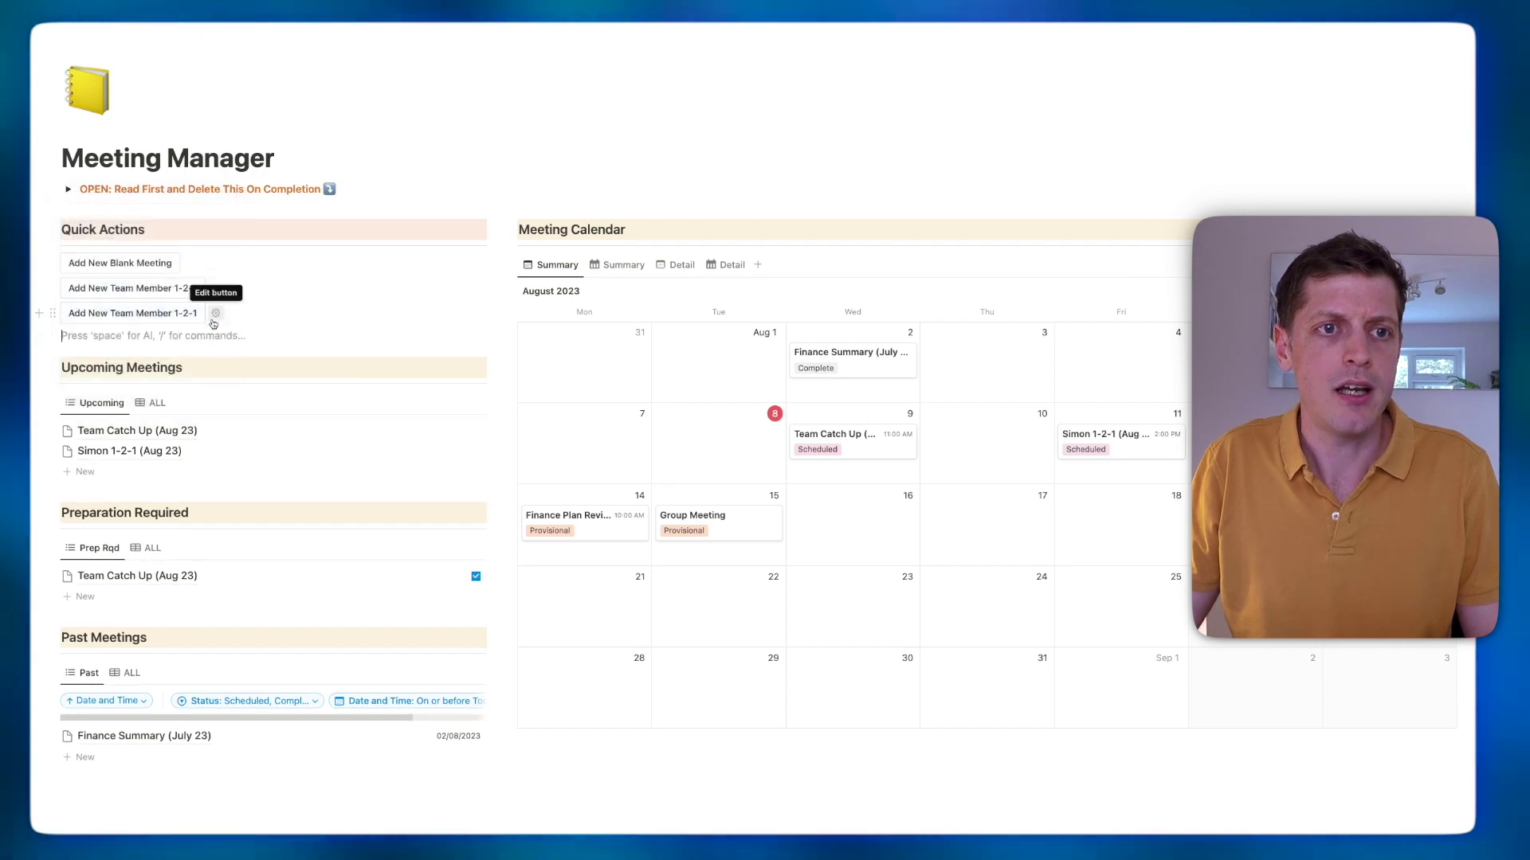
{"action": "left_click", "coordinate": [215, 315]}
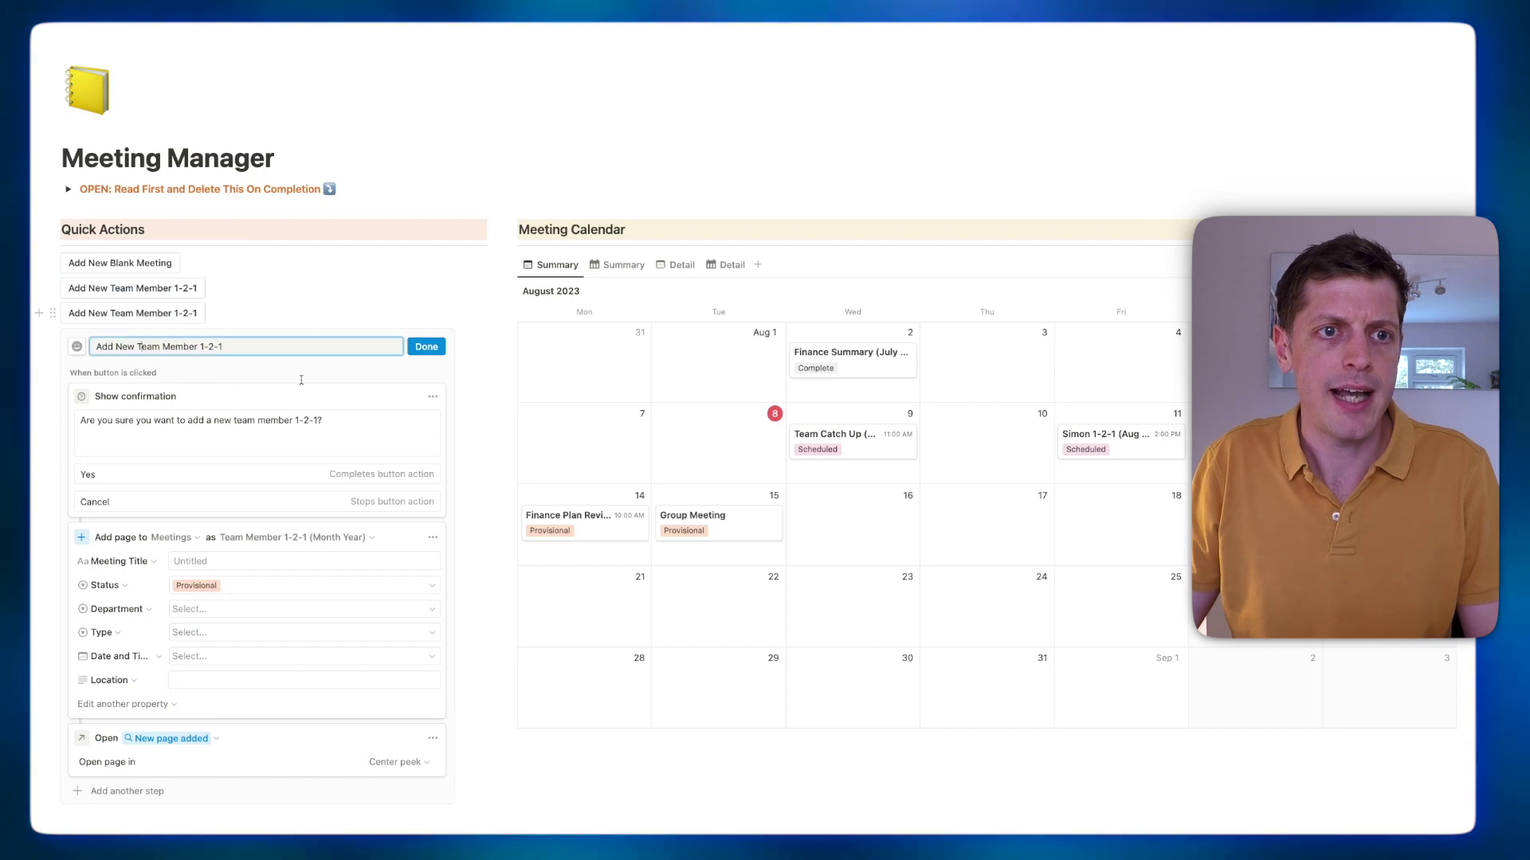
{"action": "type", "text": "Financ"}
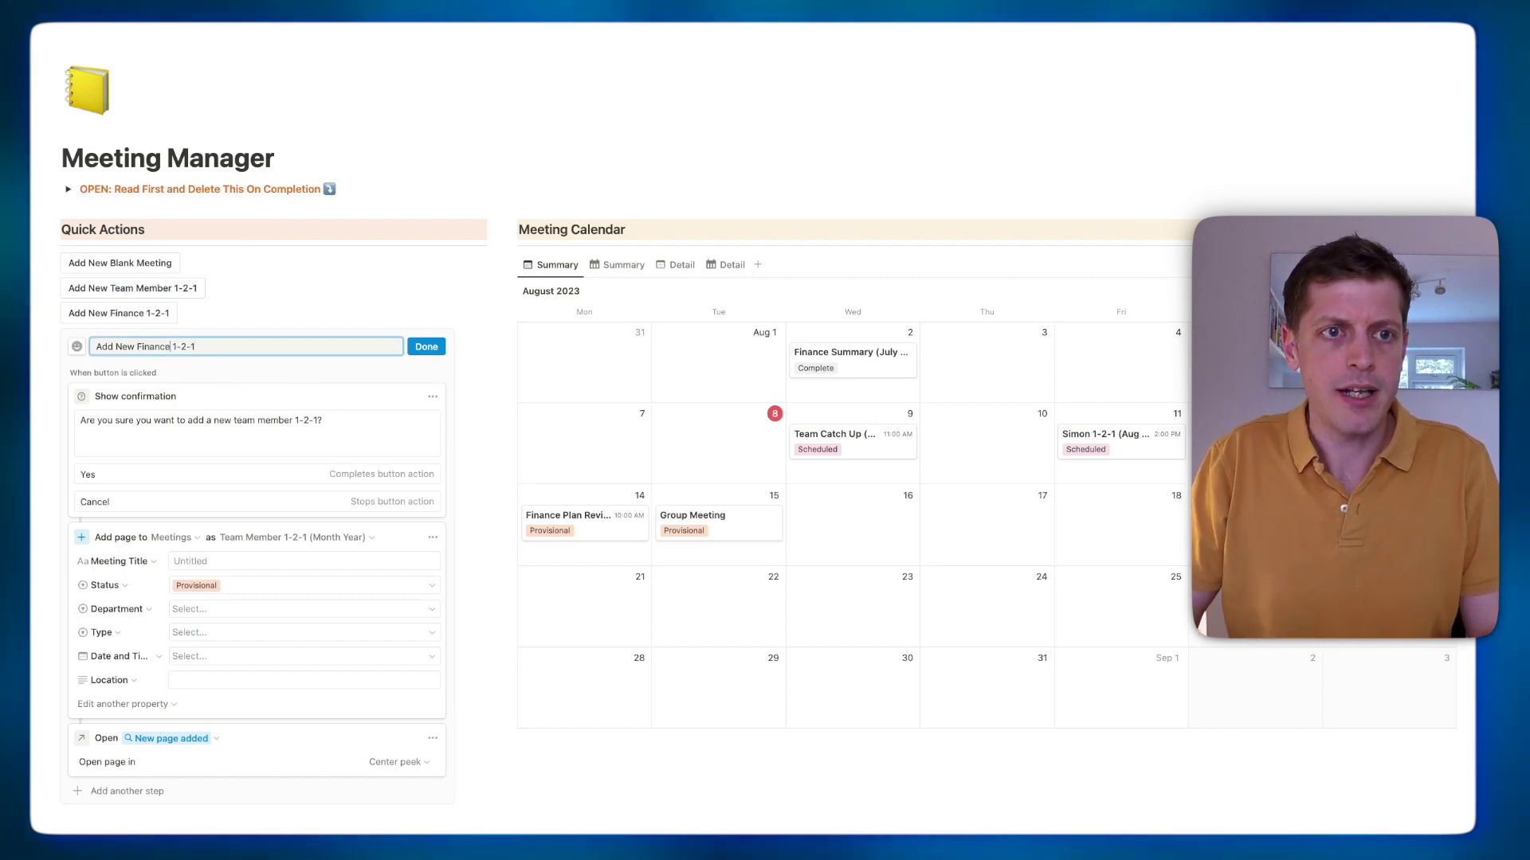
{"action": "key", "text": "shift+End"}
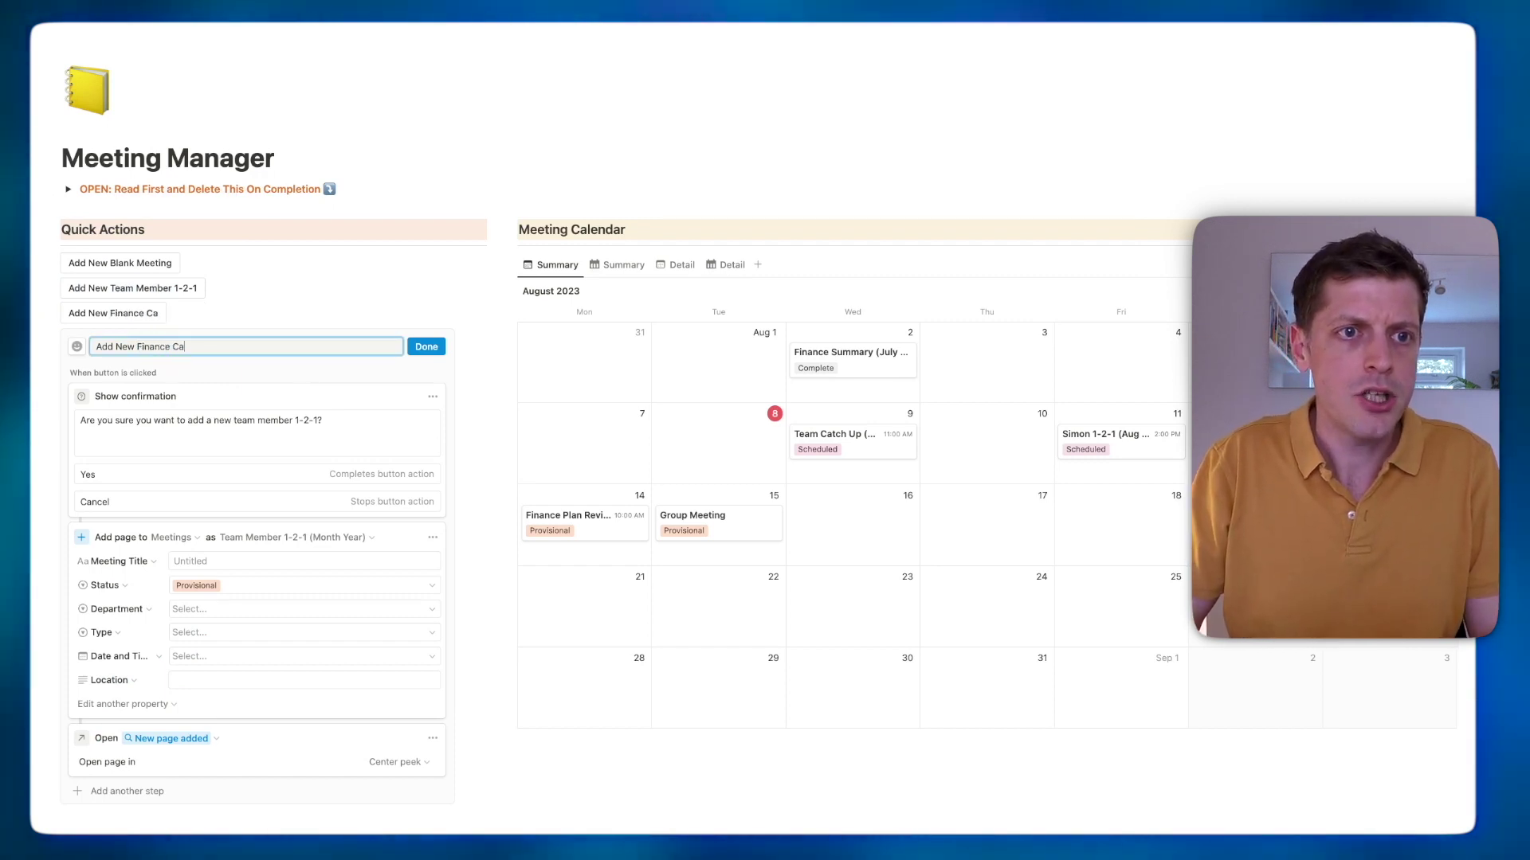
{"action": "type", "text": "up"}
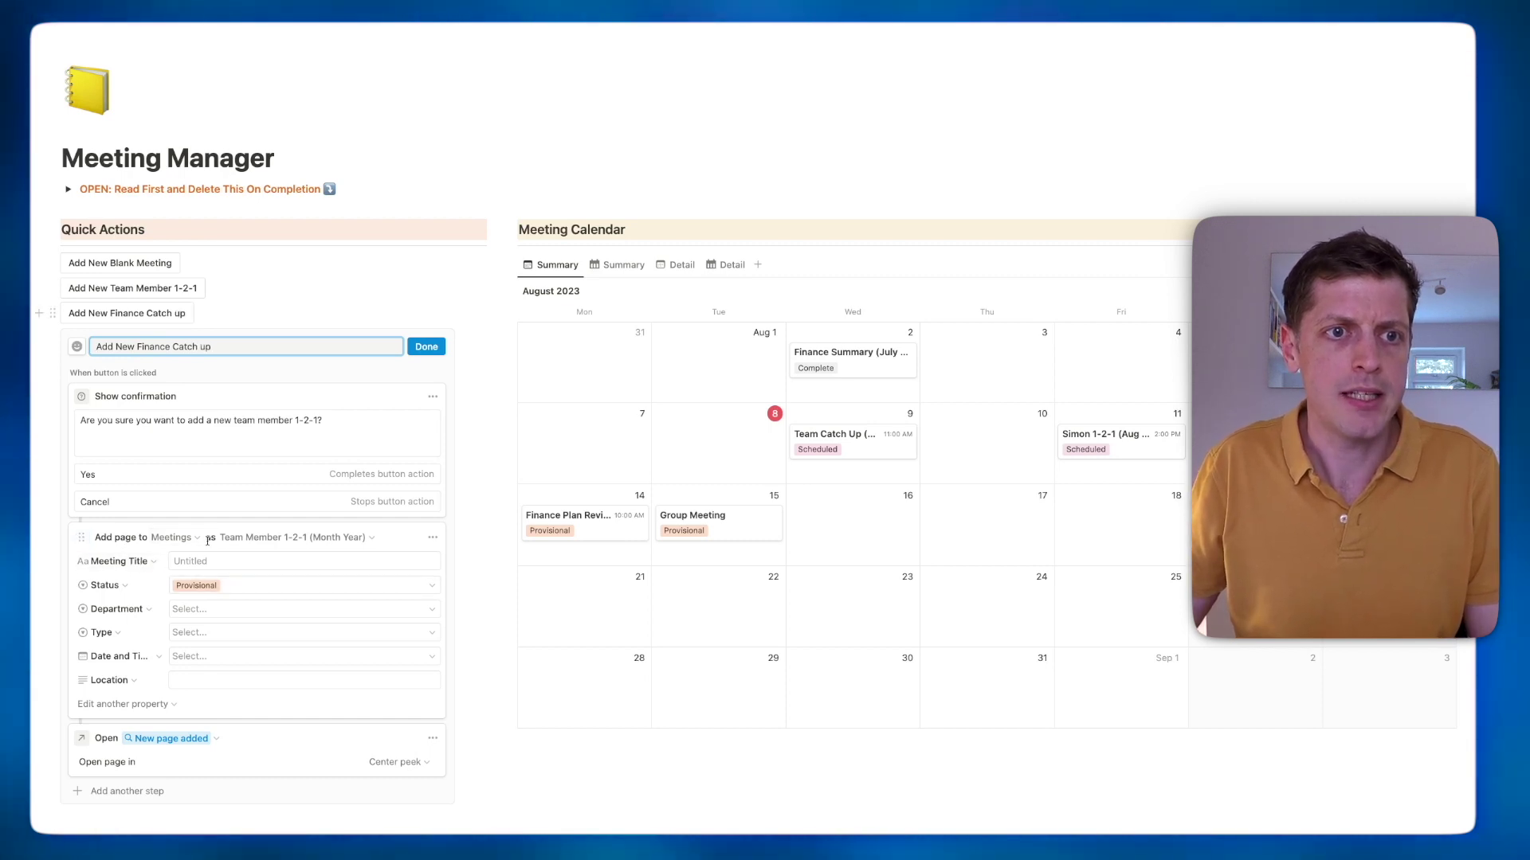
{"action": "left_click", "coordinate": [288, 538]}
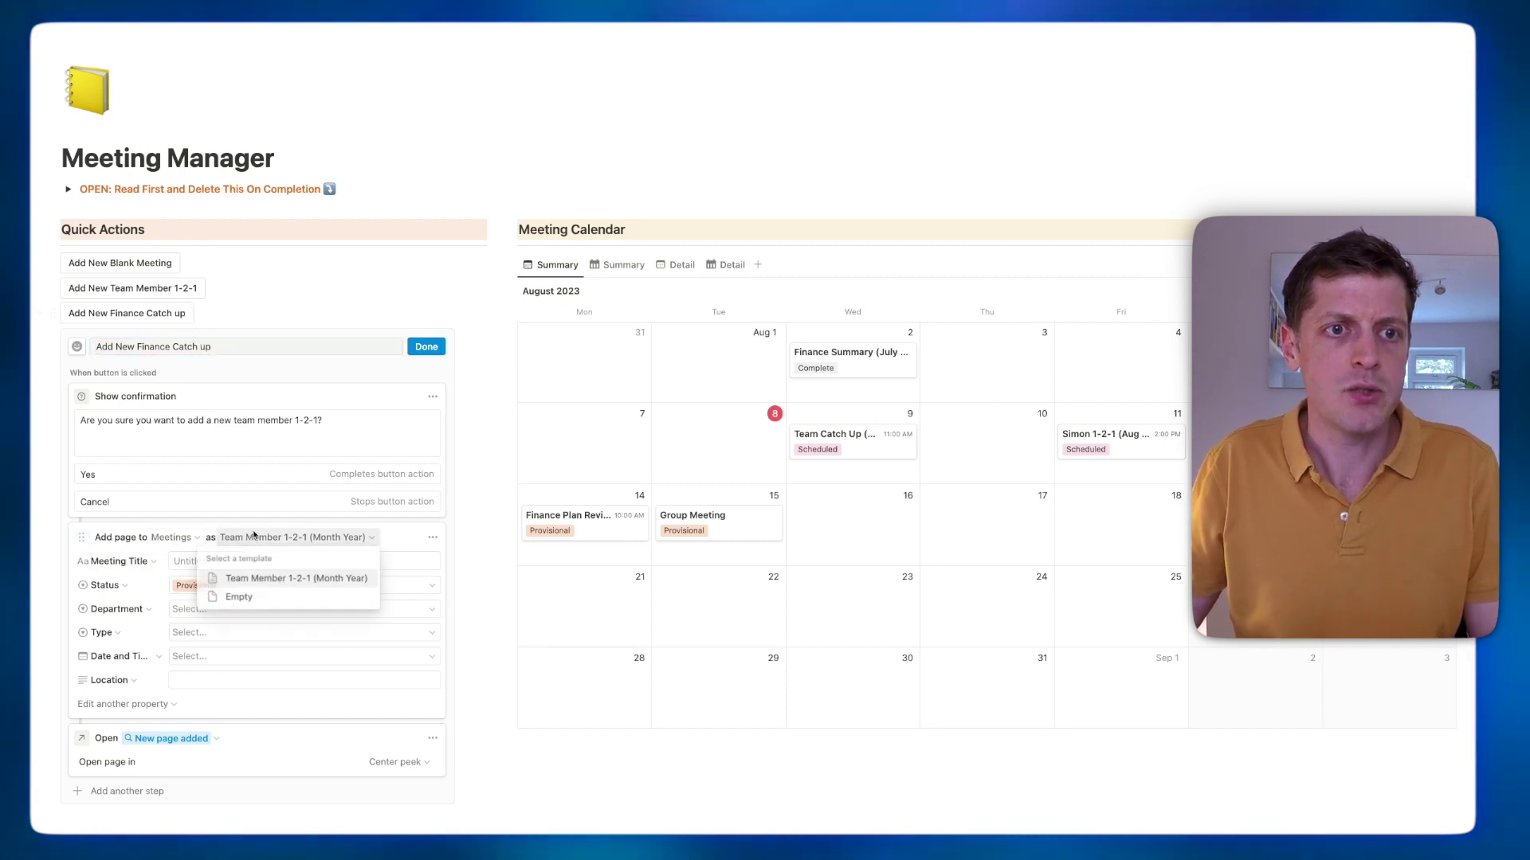
{"action": "left_click", "coordinate": [249, 599]}
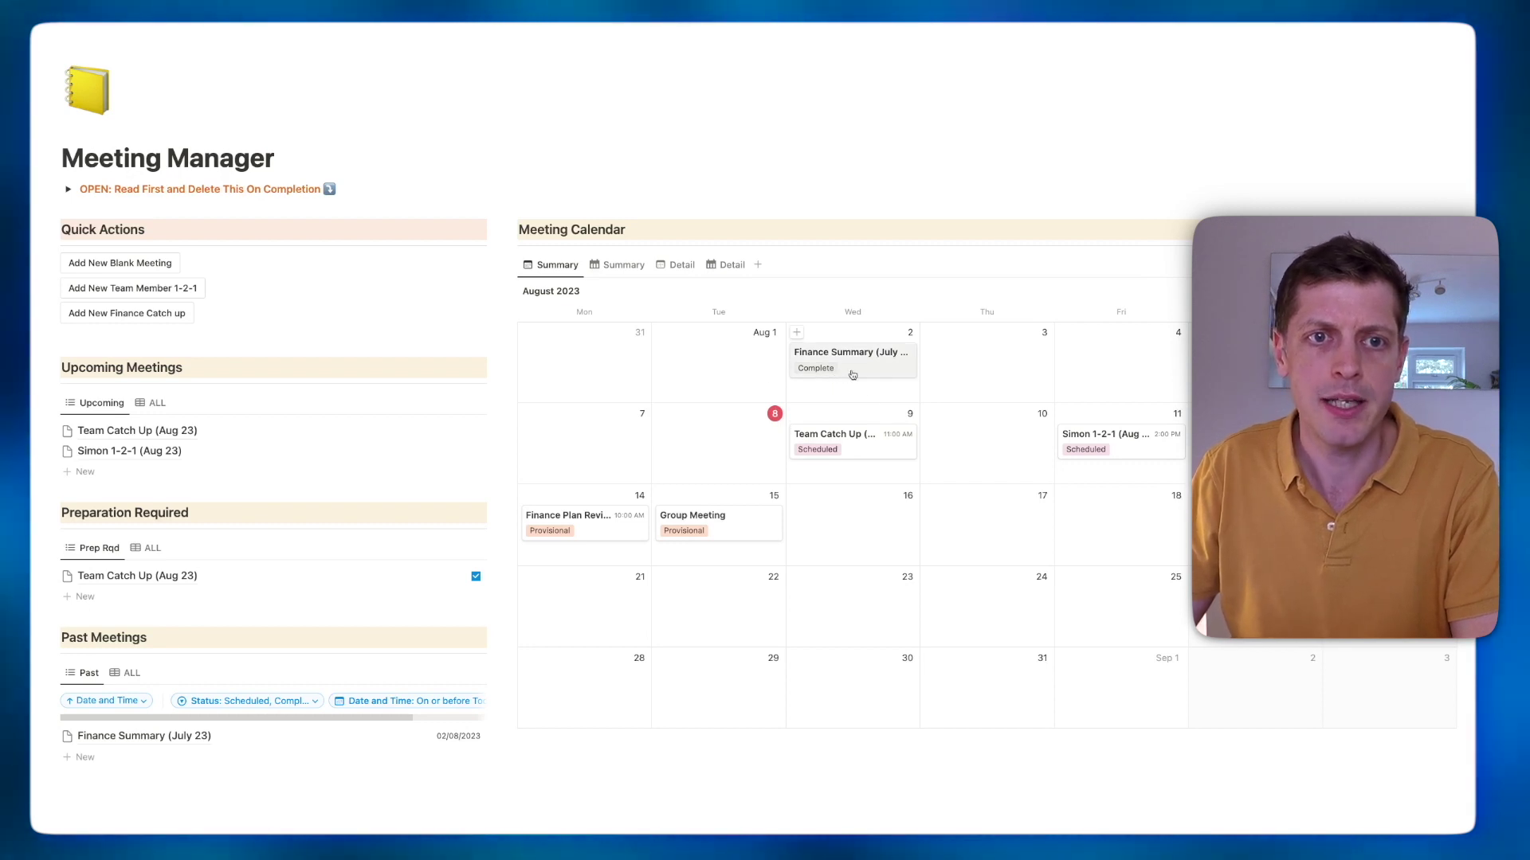
{"action": "left_click", "coordinate": [851, 374]}
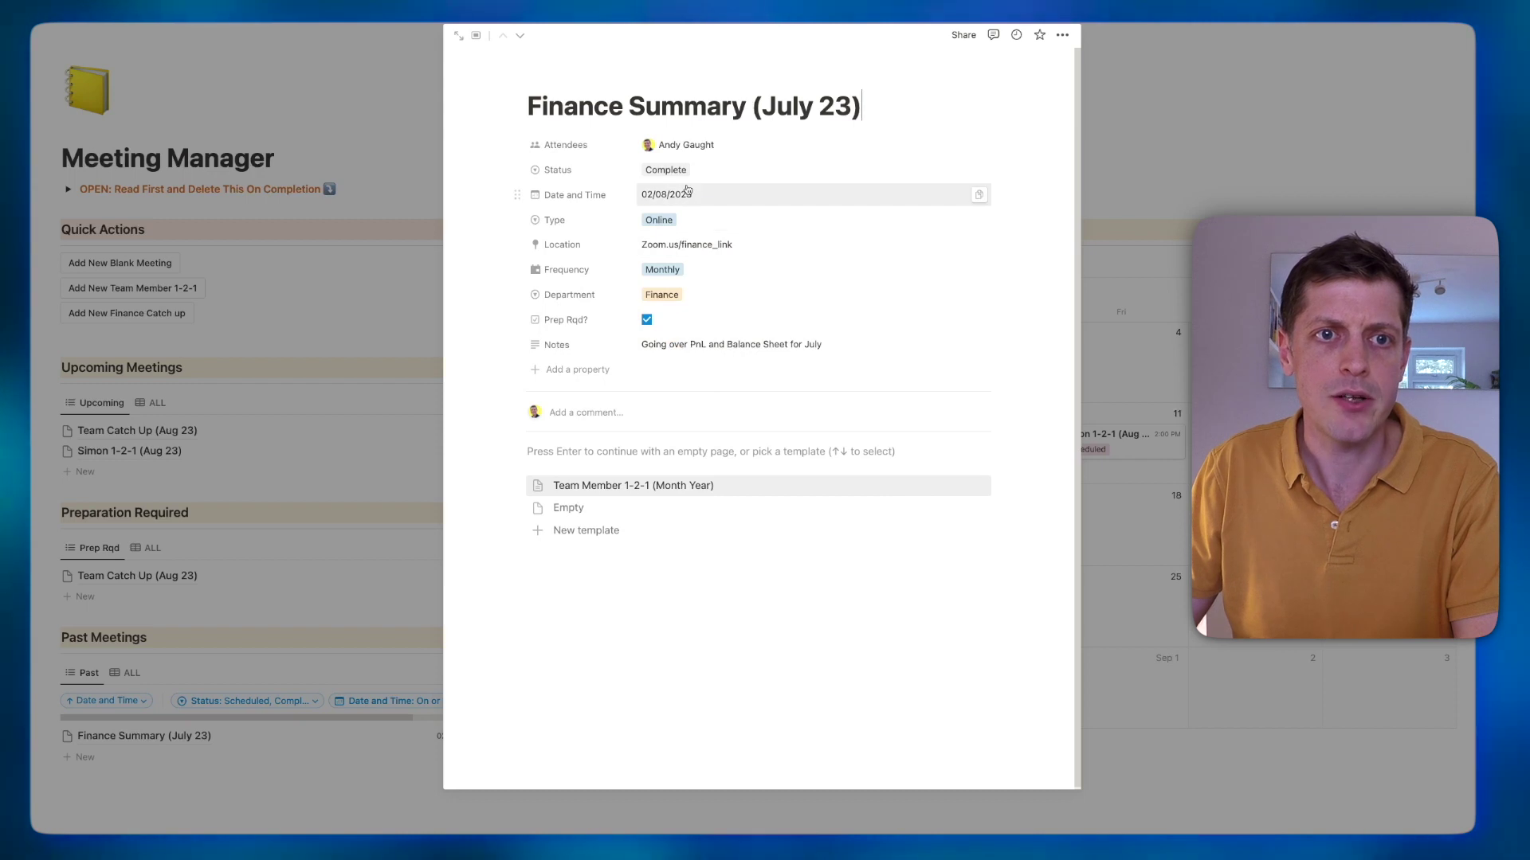
{"action": "key", "text": "Escape"}
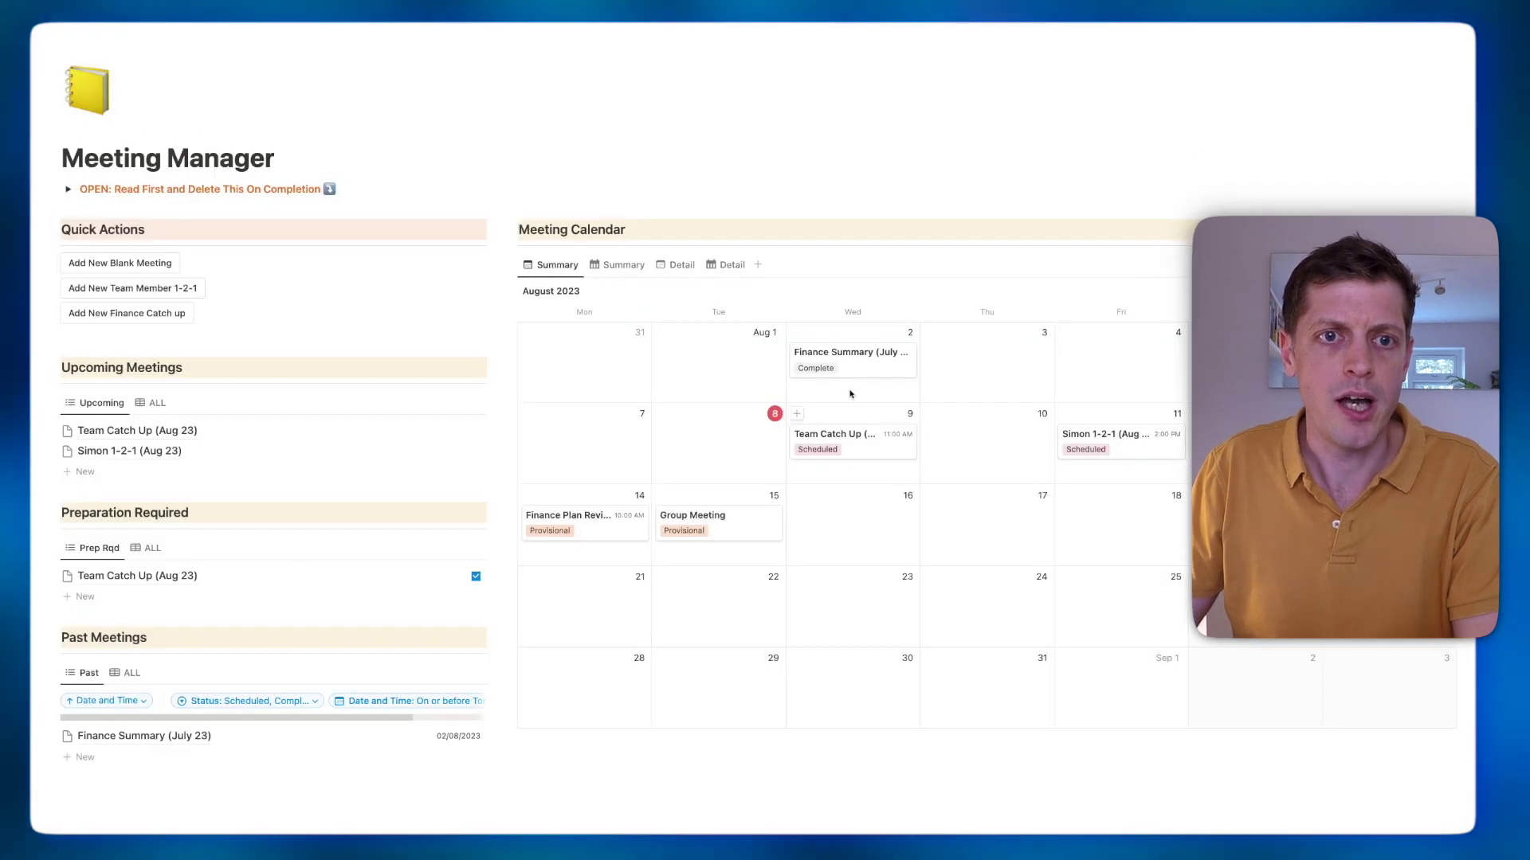
{"action": "left_click", "coordinate": [826, 455]}
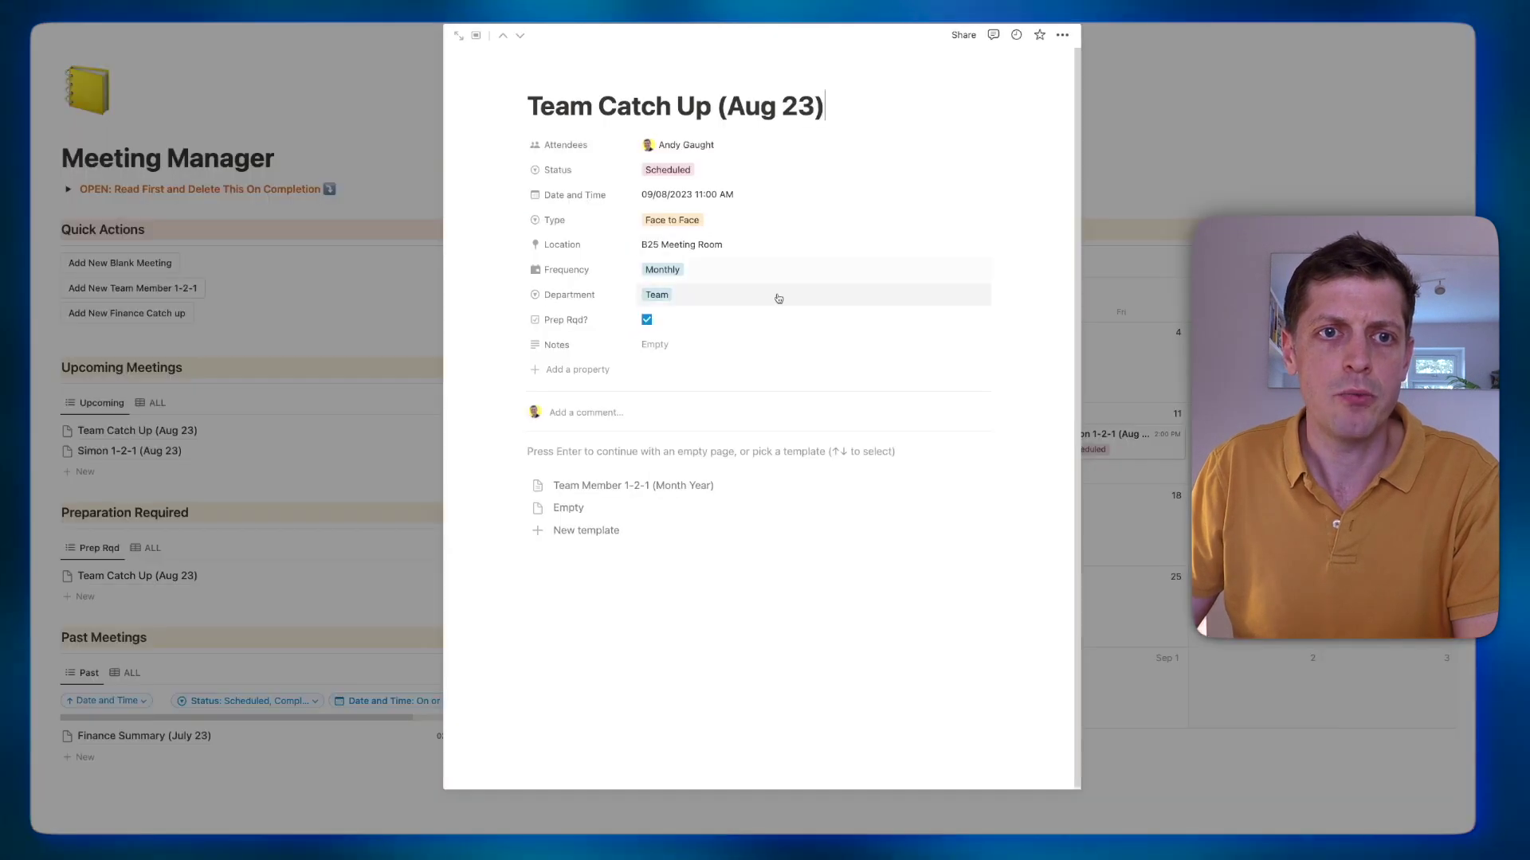
{"action": "left_click", "coordinate": [684, 171]}
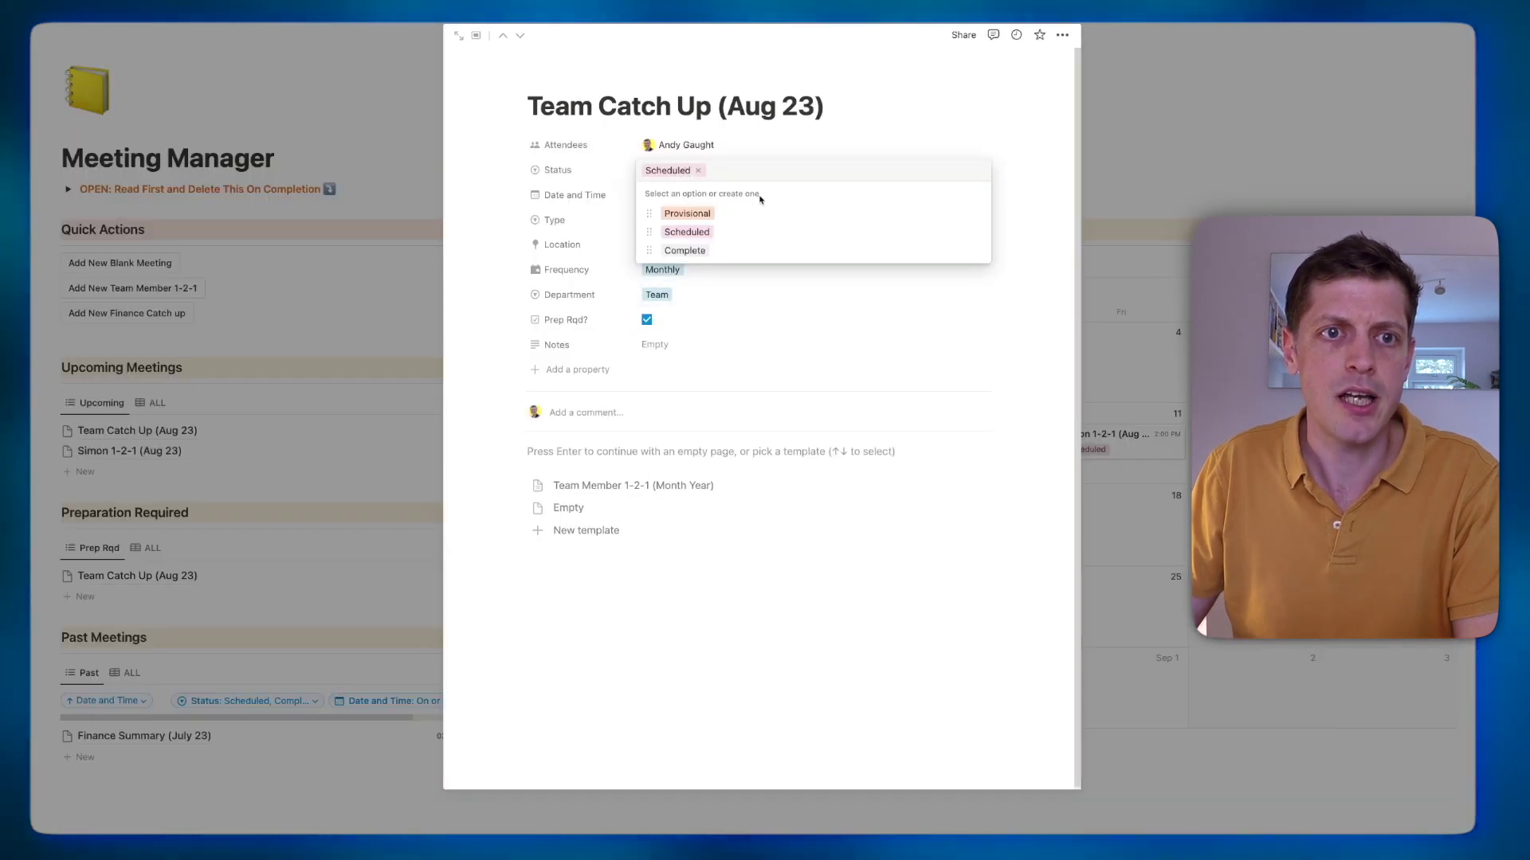
{"action": "left_click", "coordinate": [704, 240]}
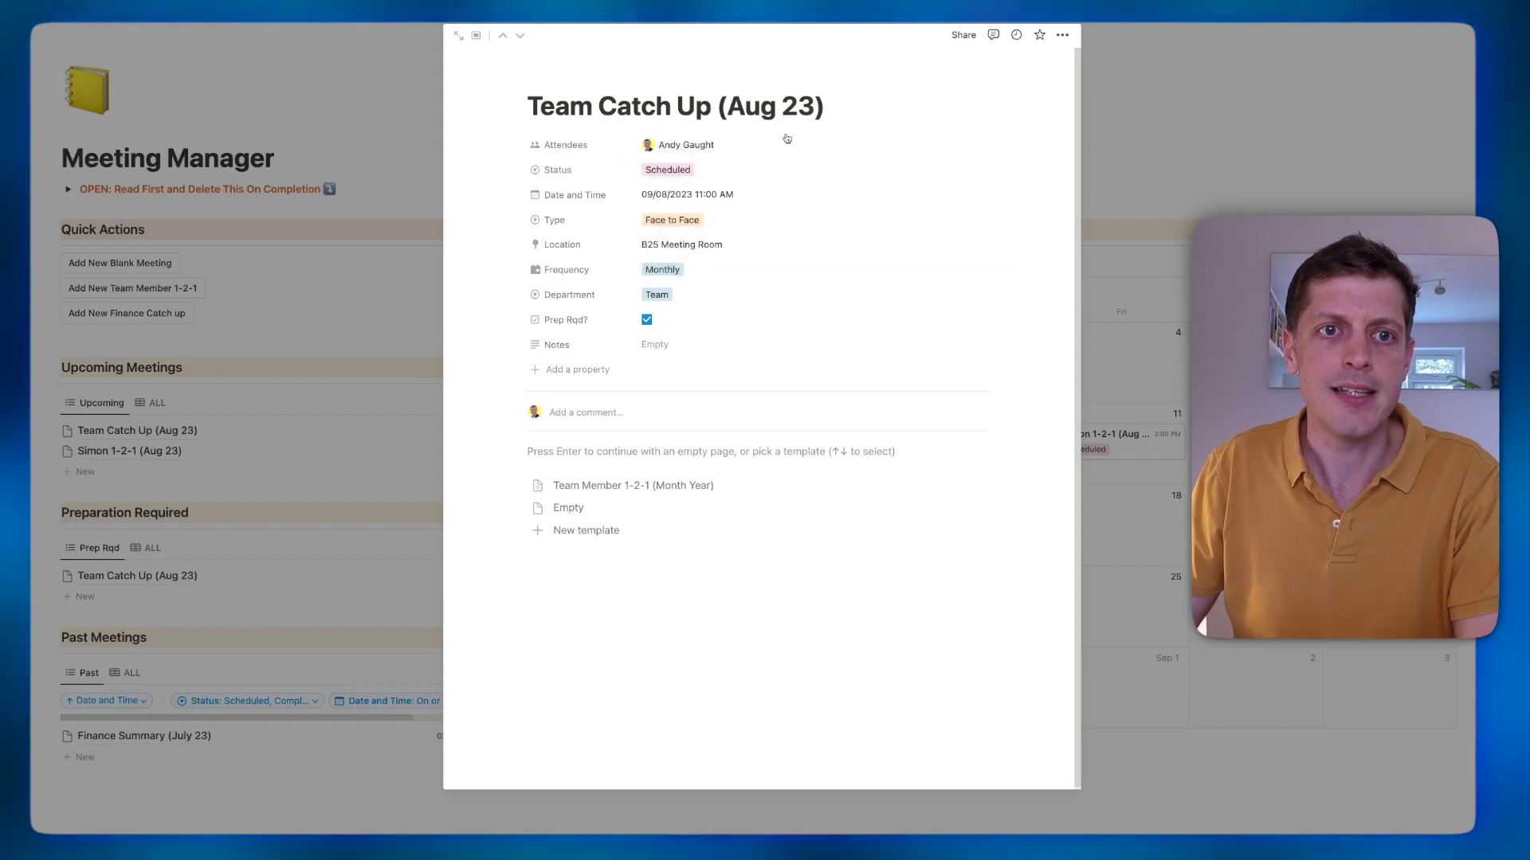
{"action": "left_click", "coordinate": [1085, 90]}
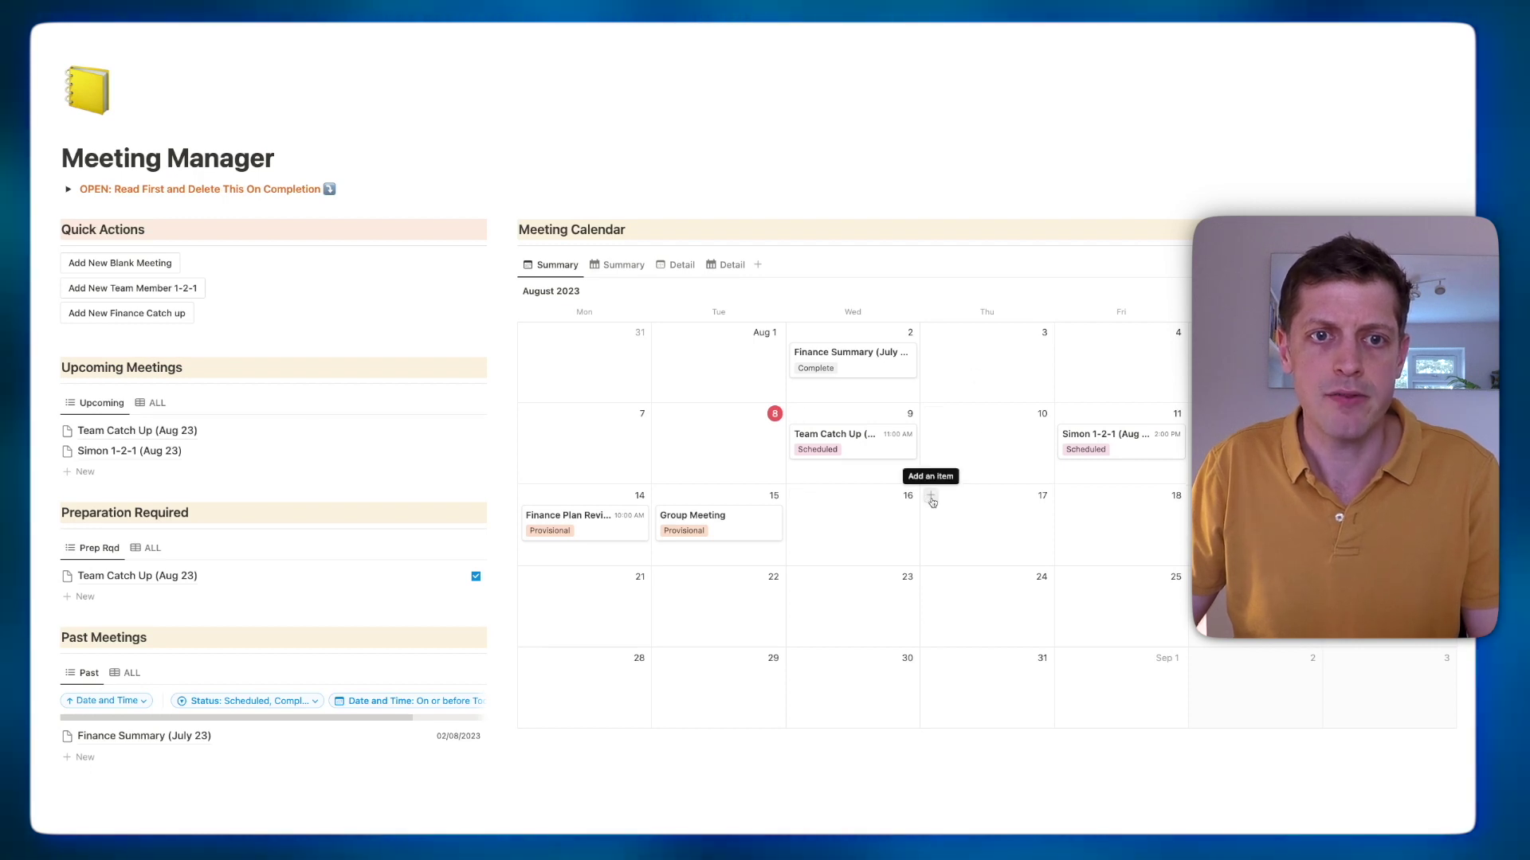
Add and close a meeting on 17 August, then show the week-long Summary calendar view.
{"action": "left_click", "coordinate": [930, 497]}
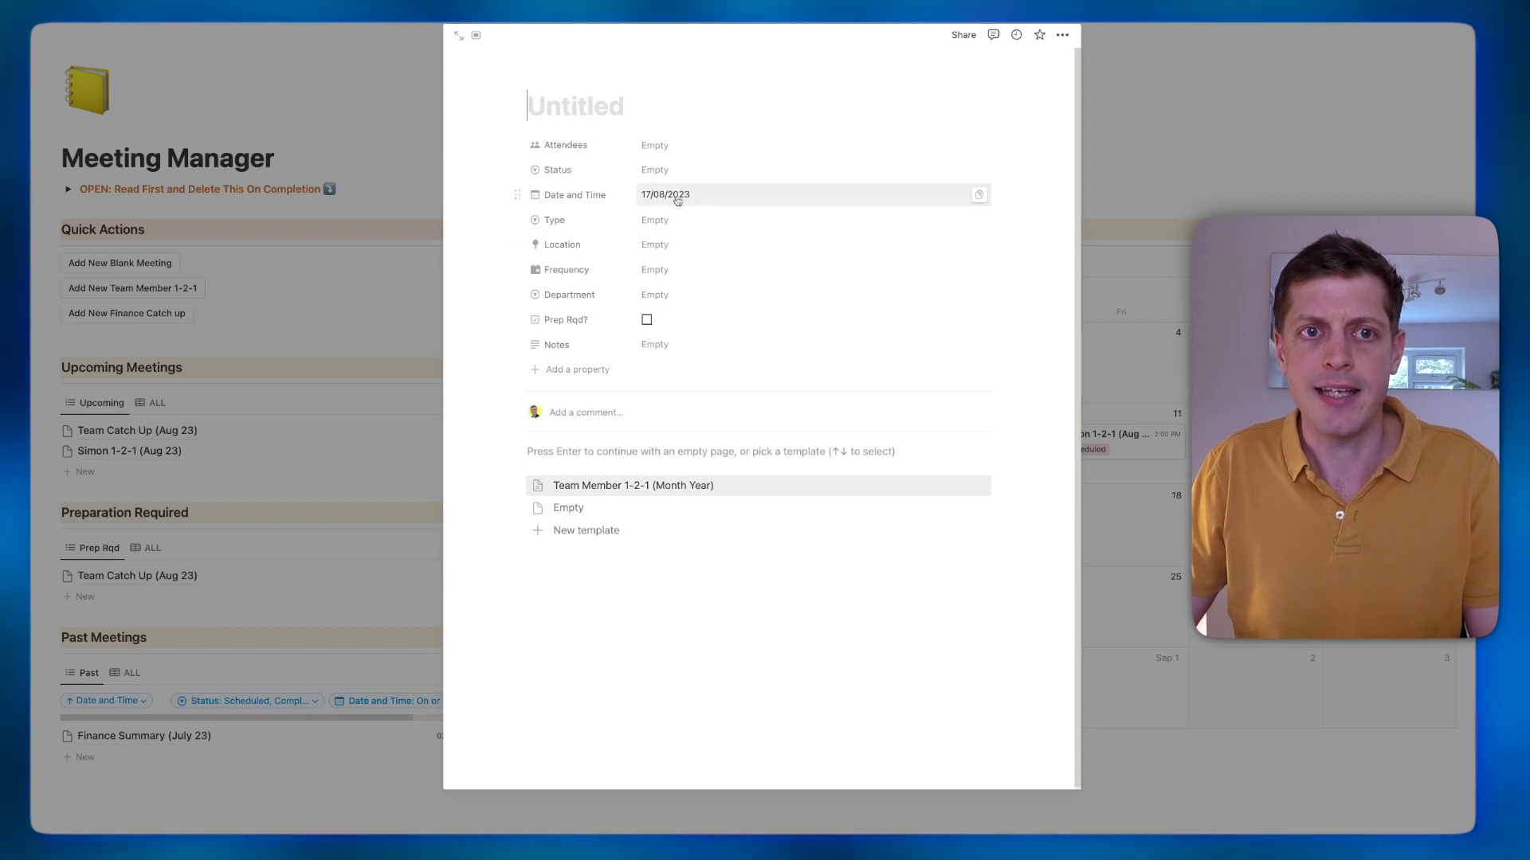
{"action": "left_click", "coordinate": [1180, 94]}
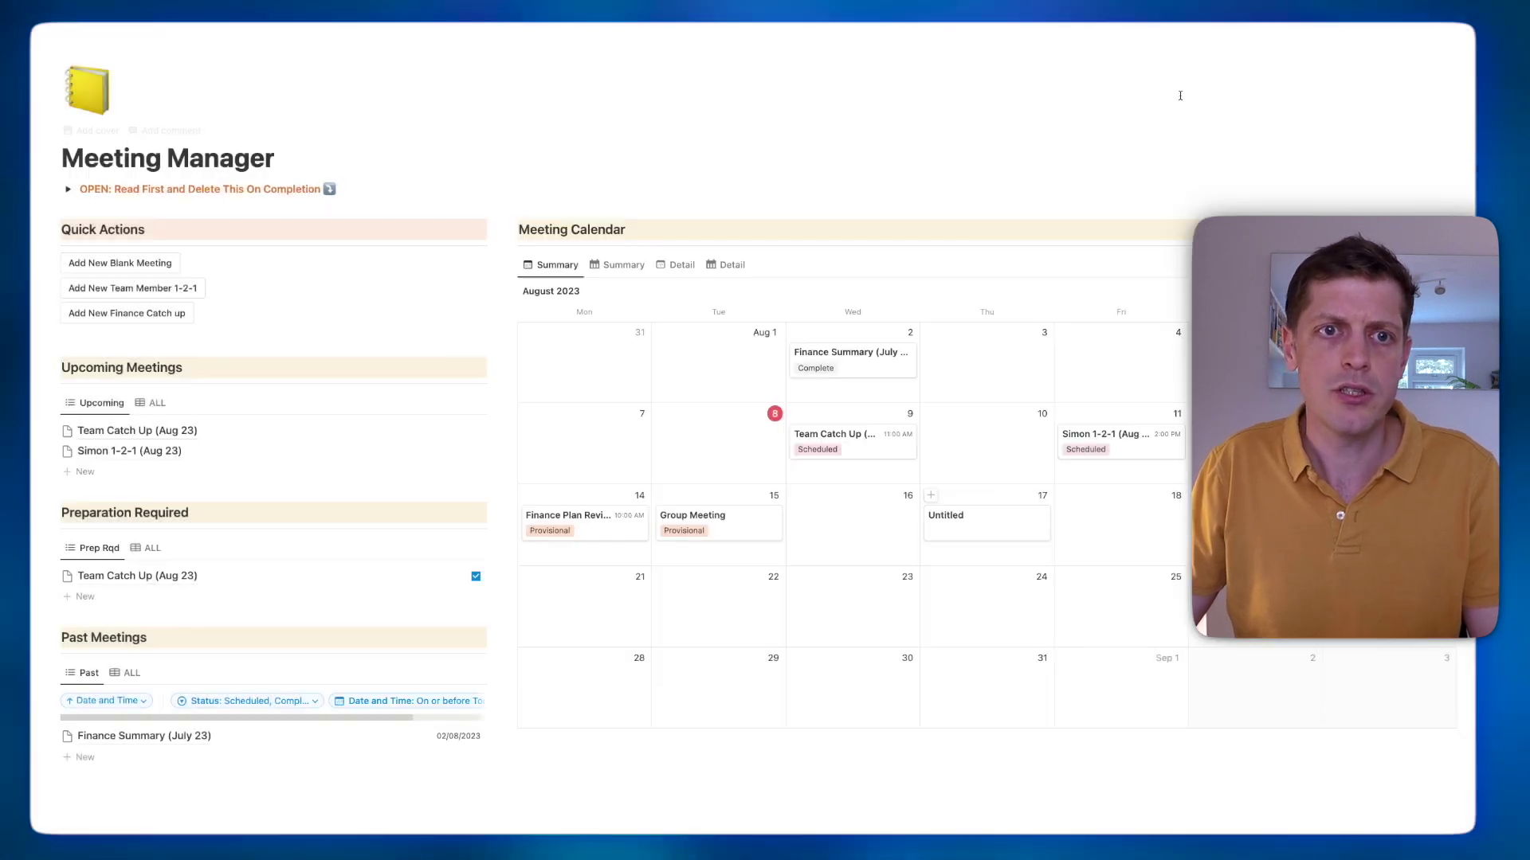
{"action": "left_click", "coordinate": [624, 266]}
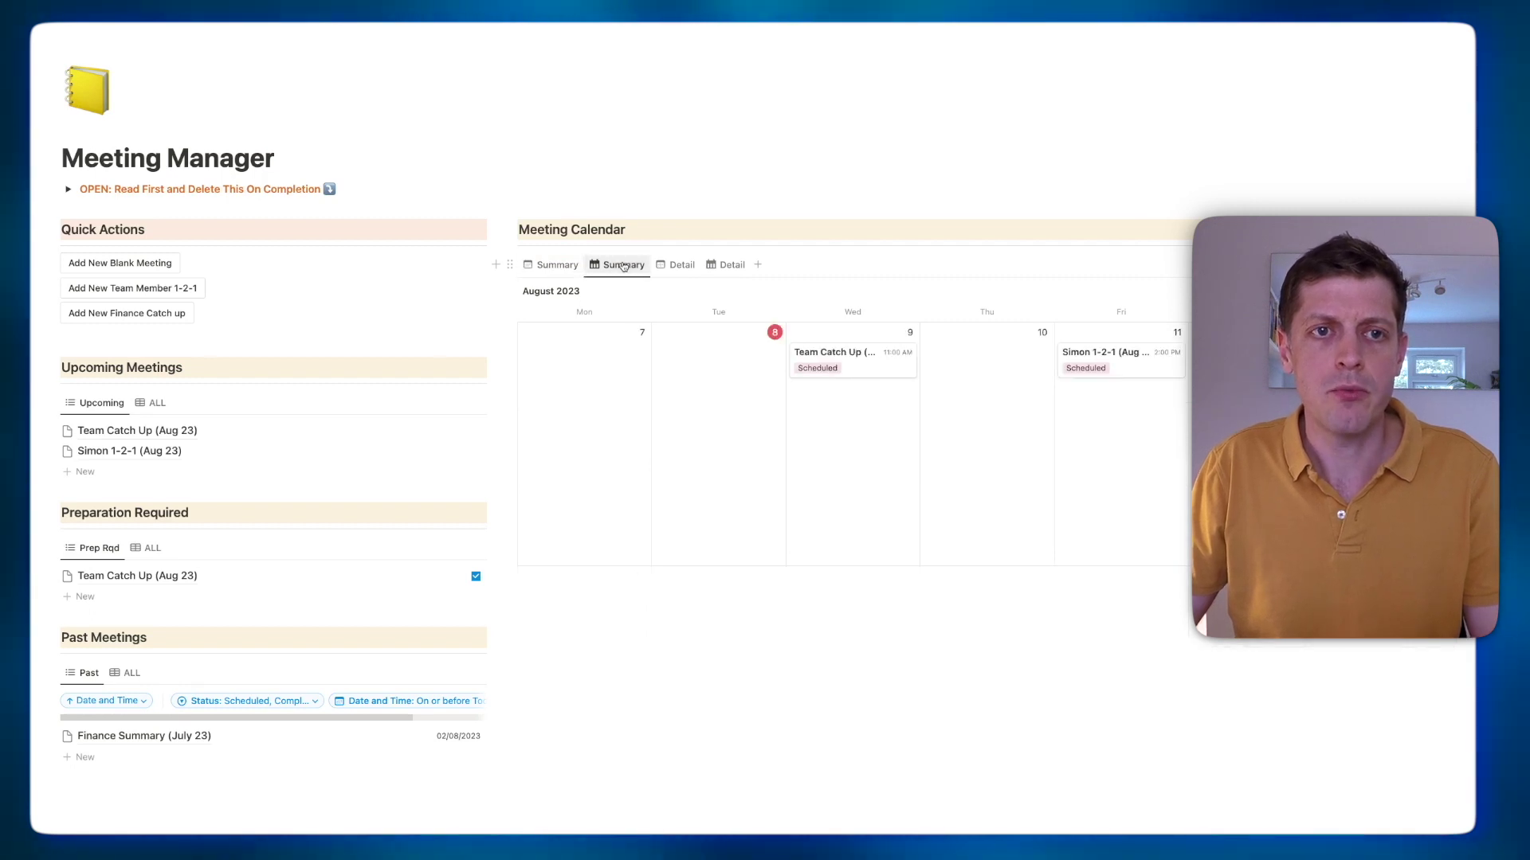
Switch the Meeting Calendar to the Detail view, then its week-long Detail view.
{"action": "left_click", "coordinate": [671, 267]}
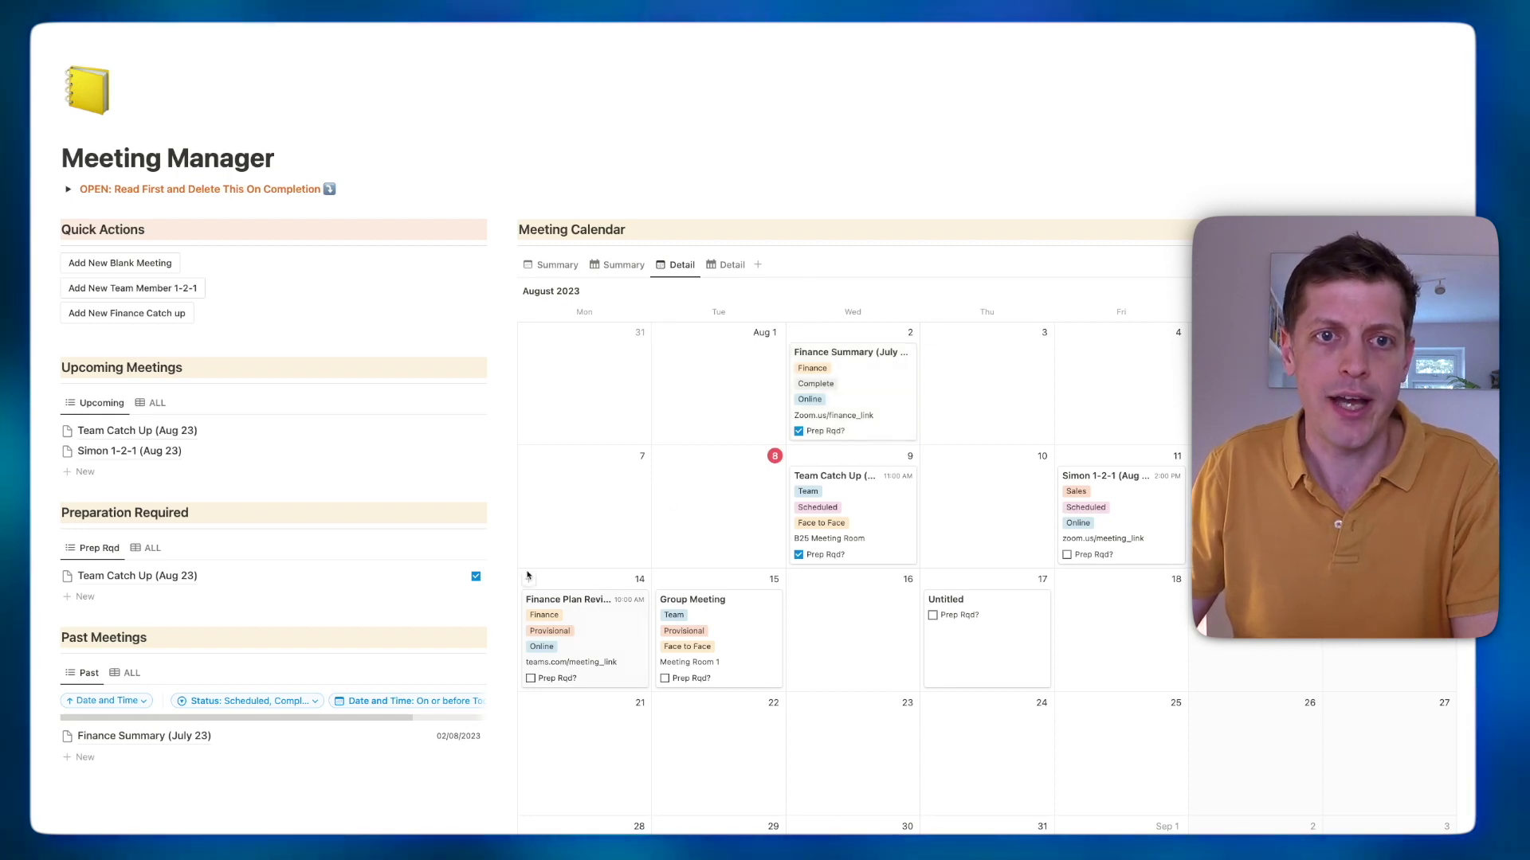
{"action": "left_click", "coordinate": [732, 265]}
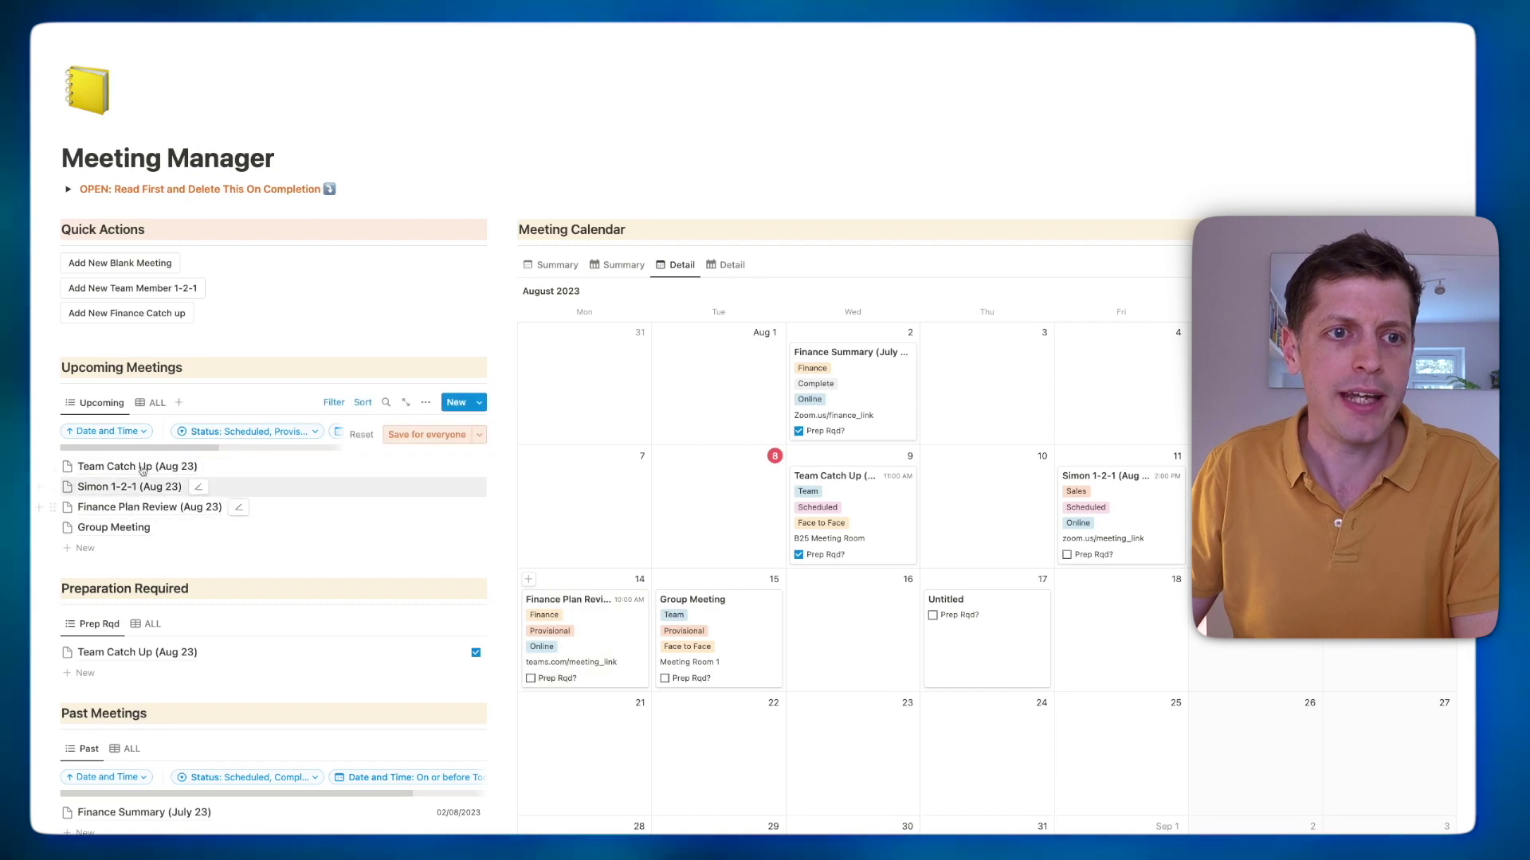
Save the Upcoming Meetings filter for everyone and hide its filter bar.
{"action": "left_click", "coordinate": [418, 435]}
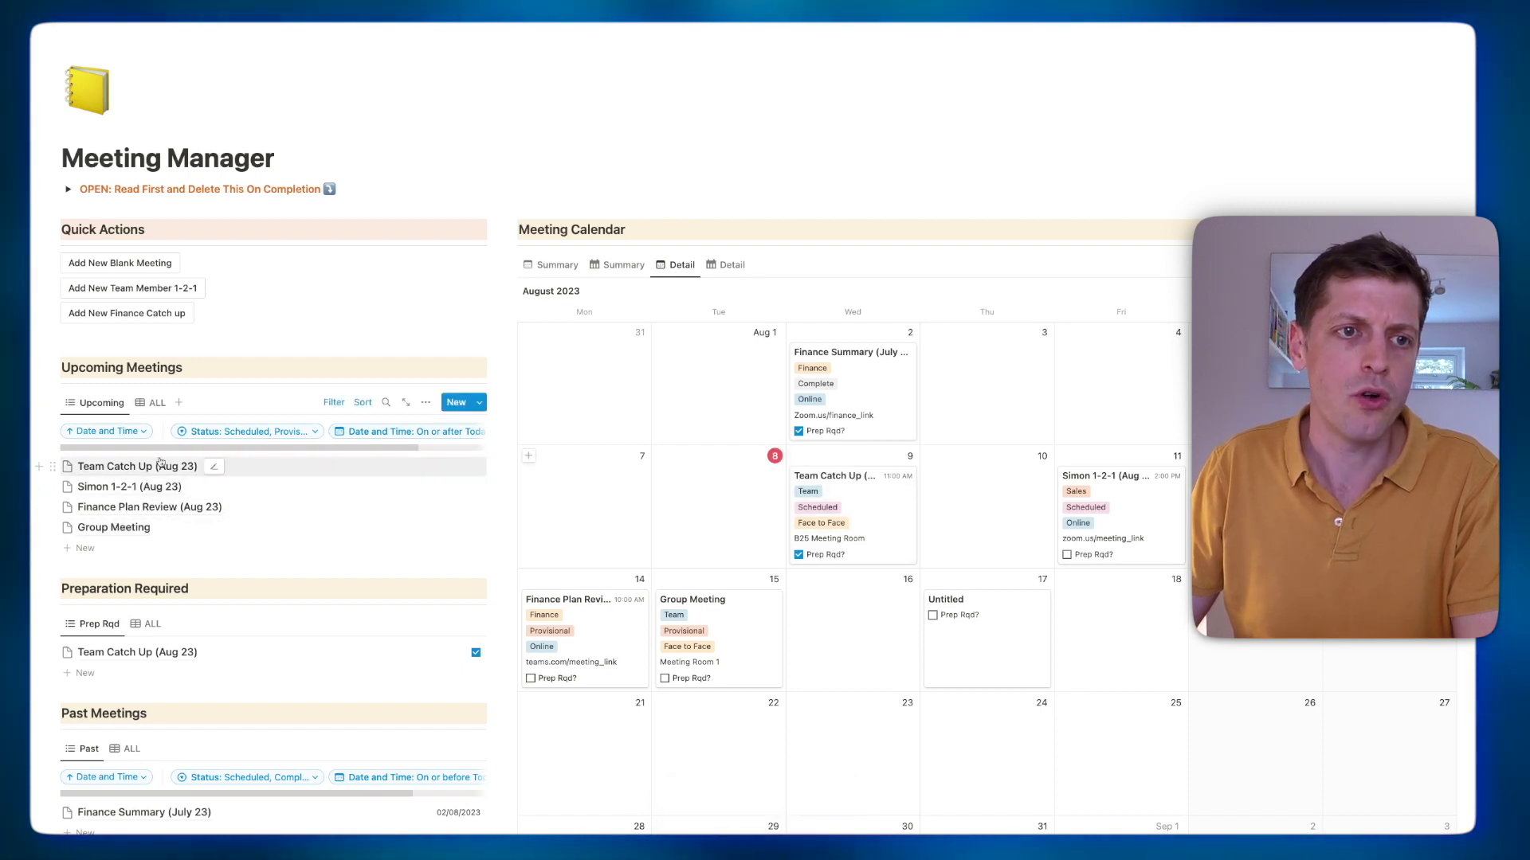
{"action": "left_click", "coordinate": [333, 404]}
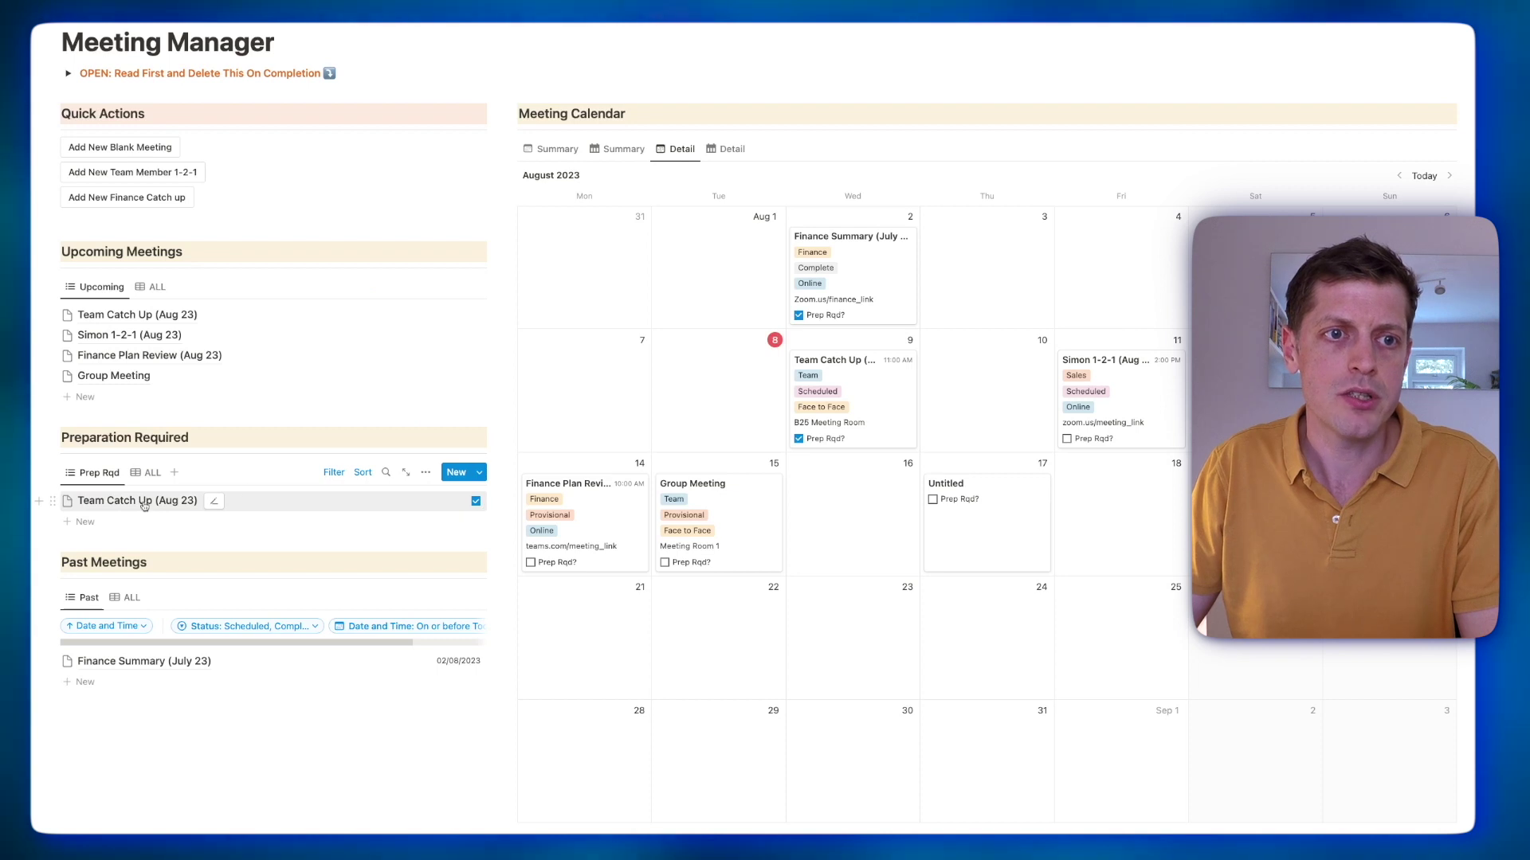
Give Team Catch Up (Aug 23) an empty-template agenda of Updates, Issues, AOB and untick Prep Rqd.
{"action": "left_click", "coordinate": [104, 501]}
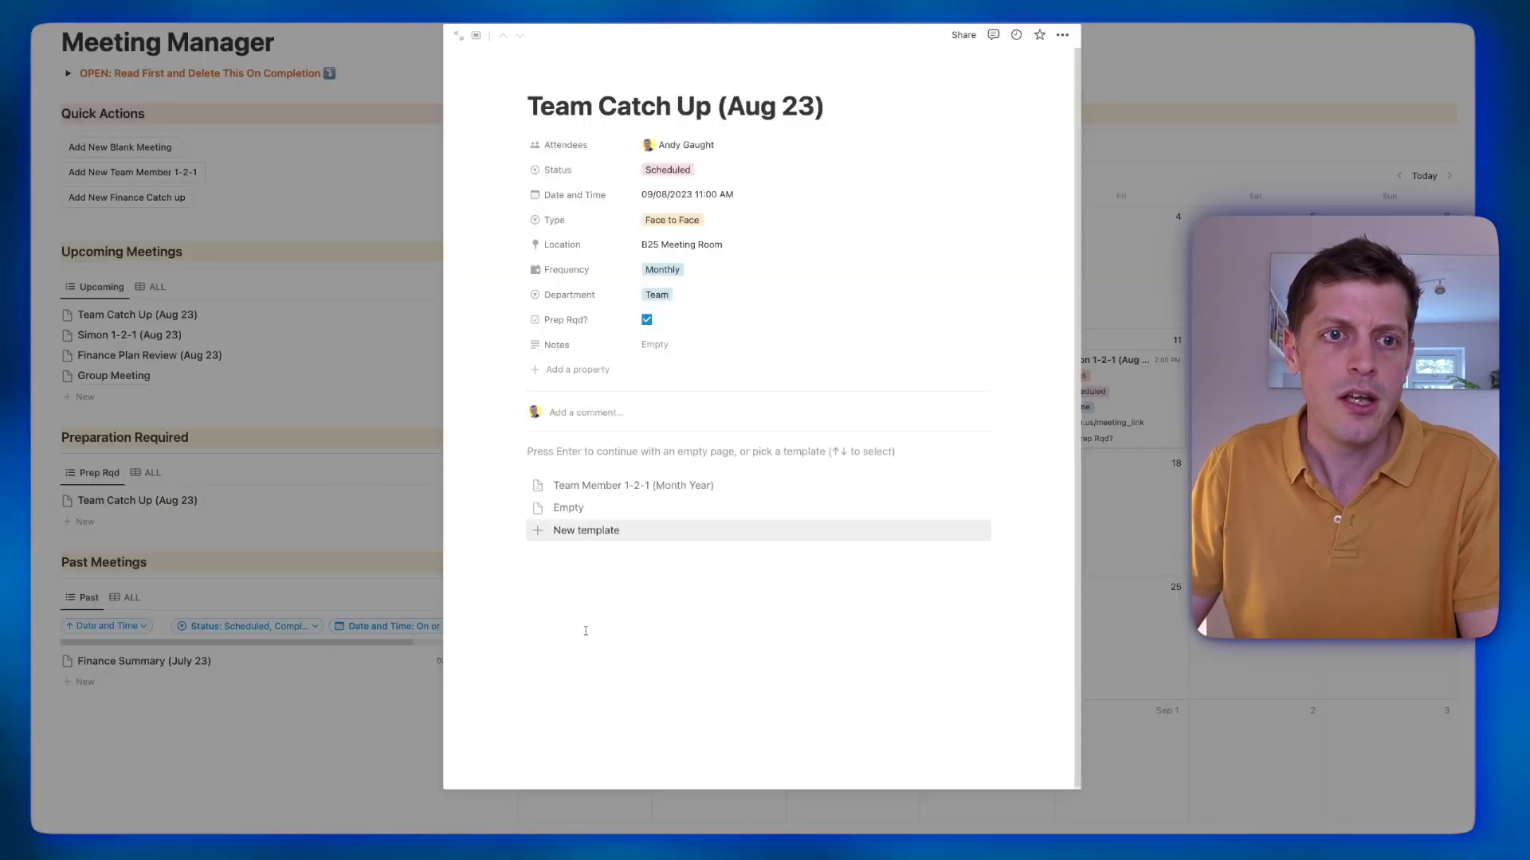
{"action": "left_click", "coordinate": [571, 509]}
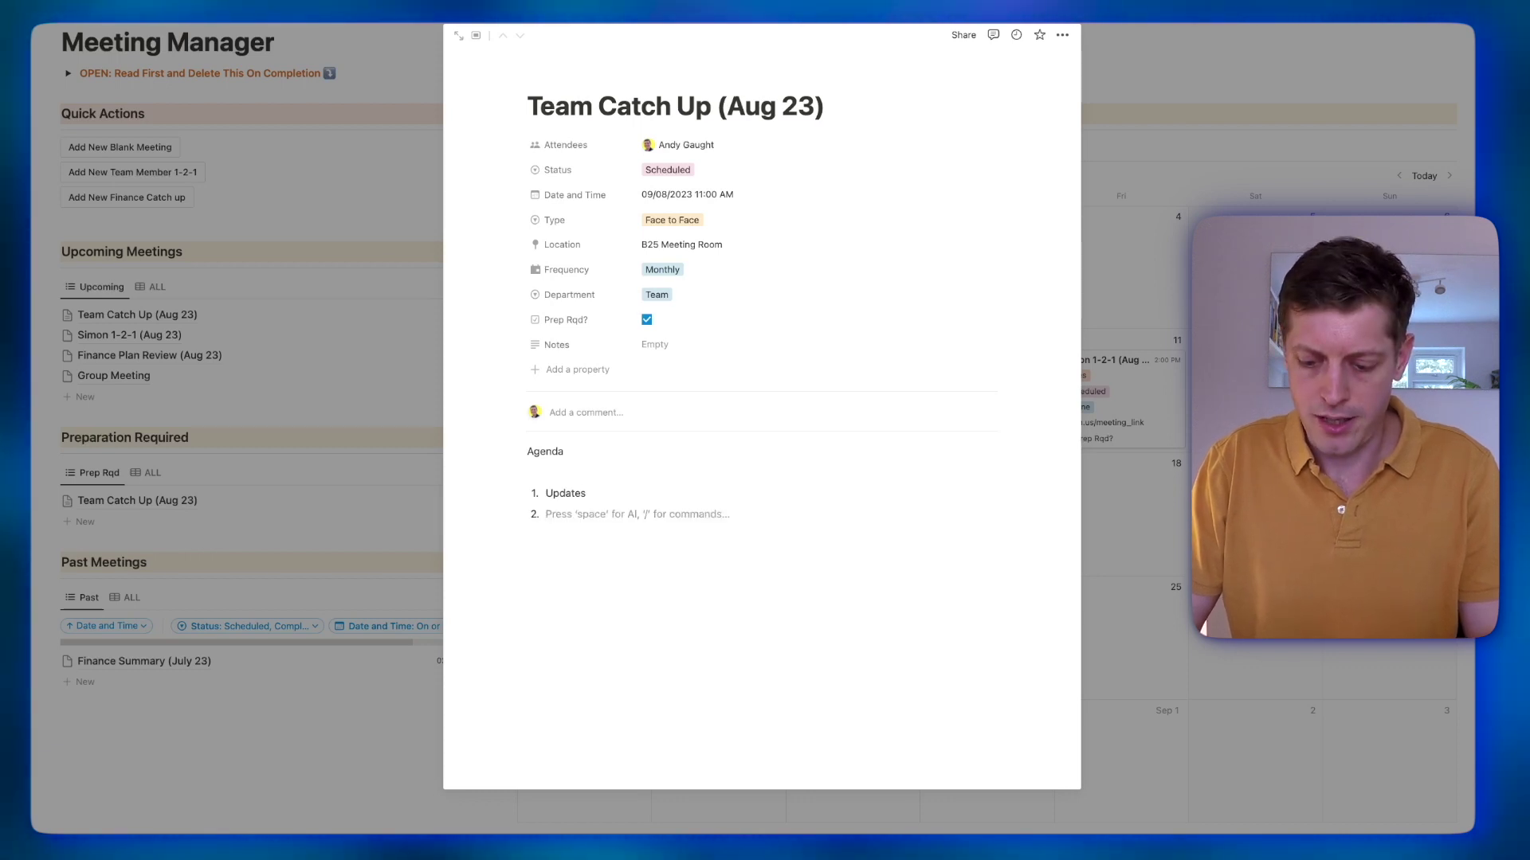
{"action": "type", "text": "Issues"}
{"action": "key", "text": "Return"}
{"action": "type", "text": "AOB"}
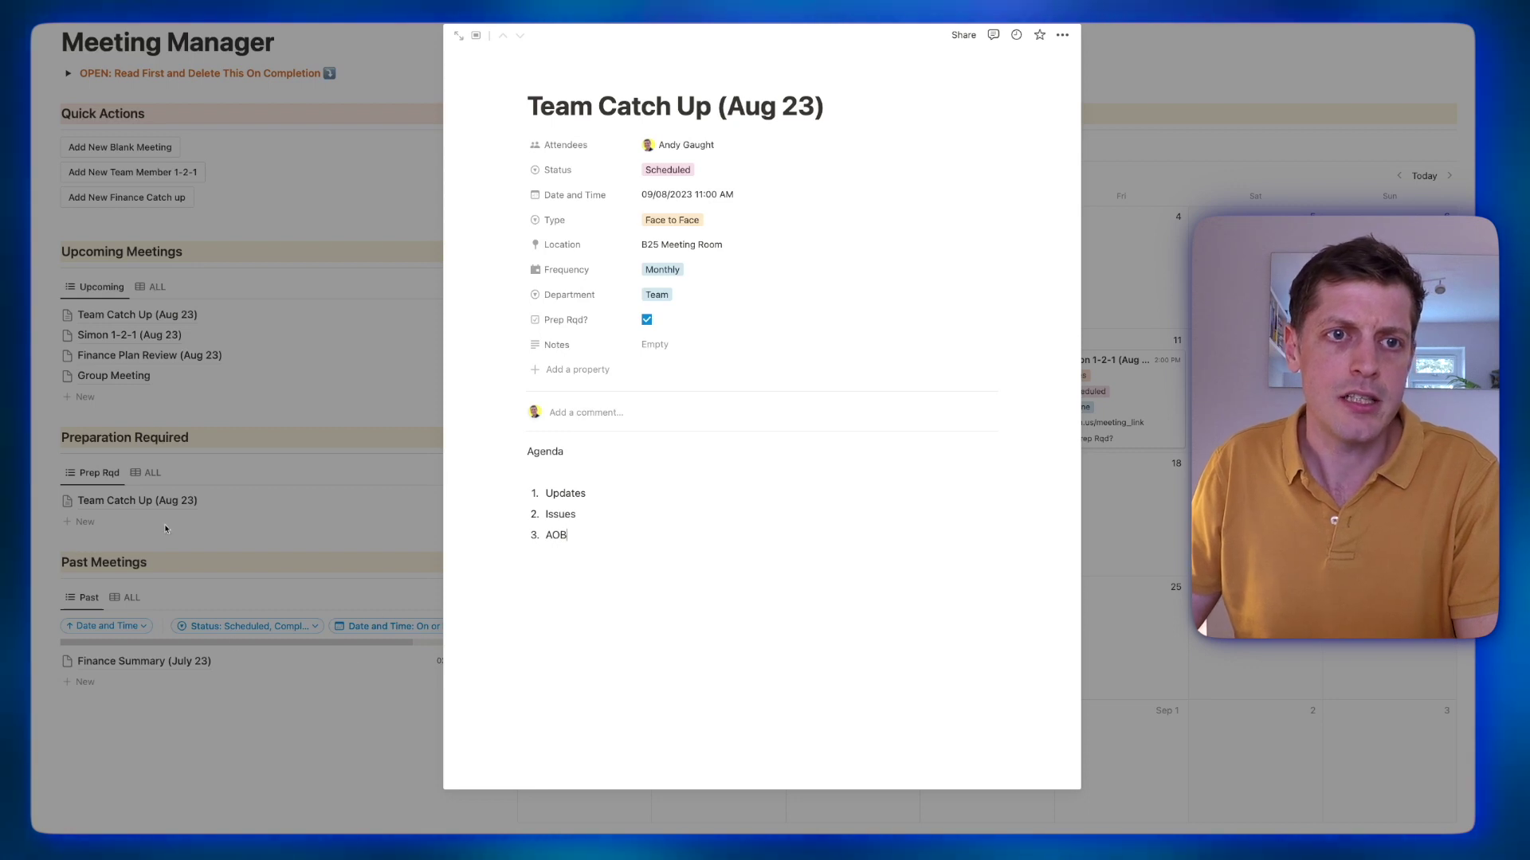
{"action": "left_click", "coordinate": [647, 320]}
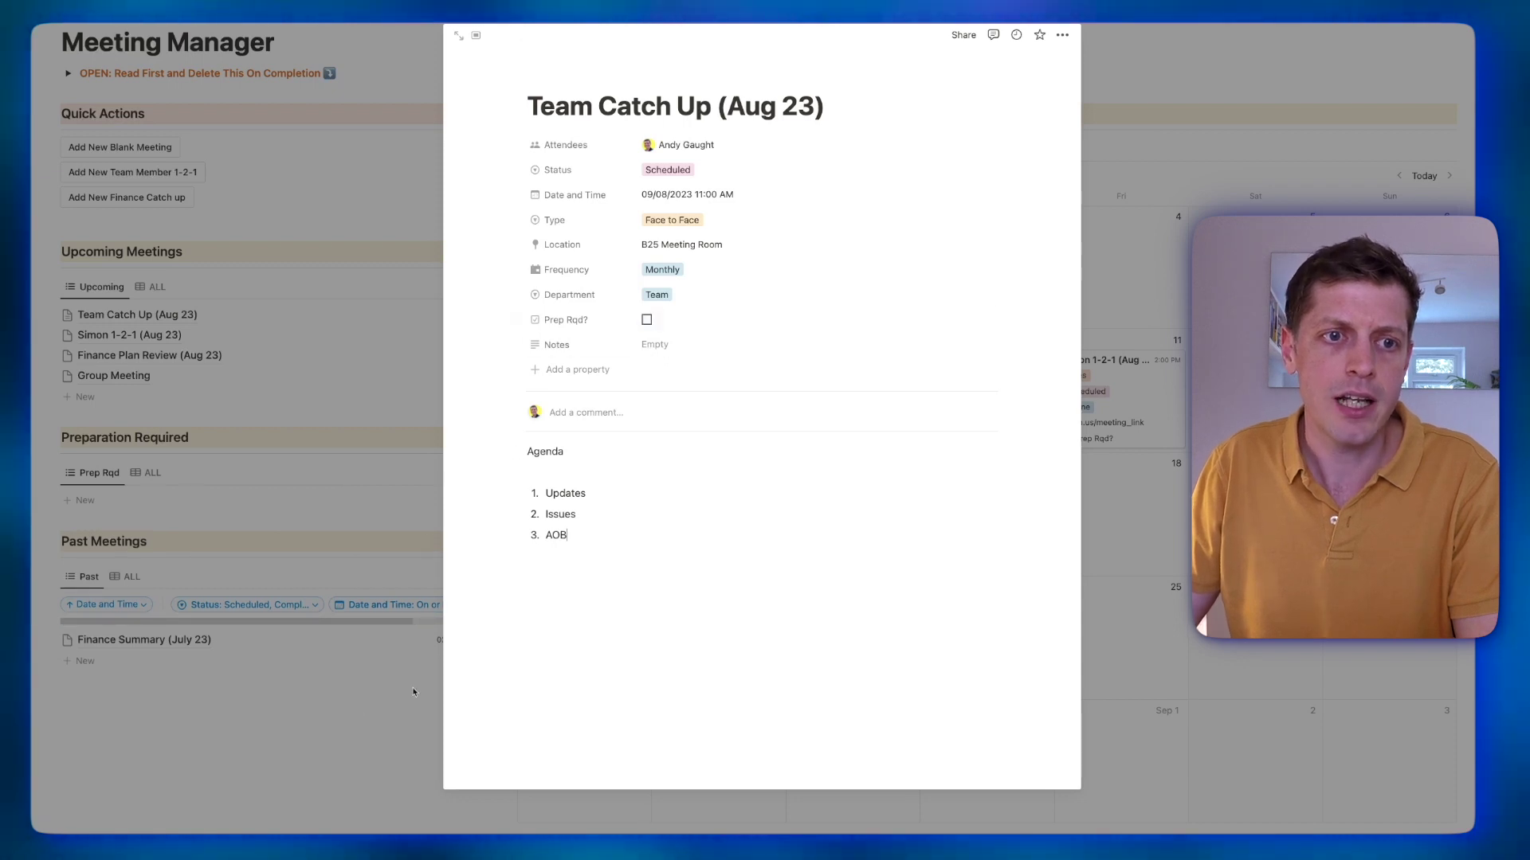
{"action": "left_click", "coordinate": [376, 617]}
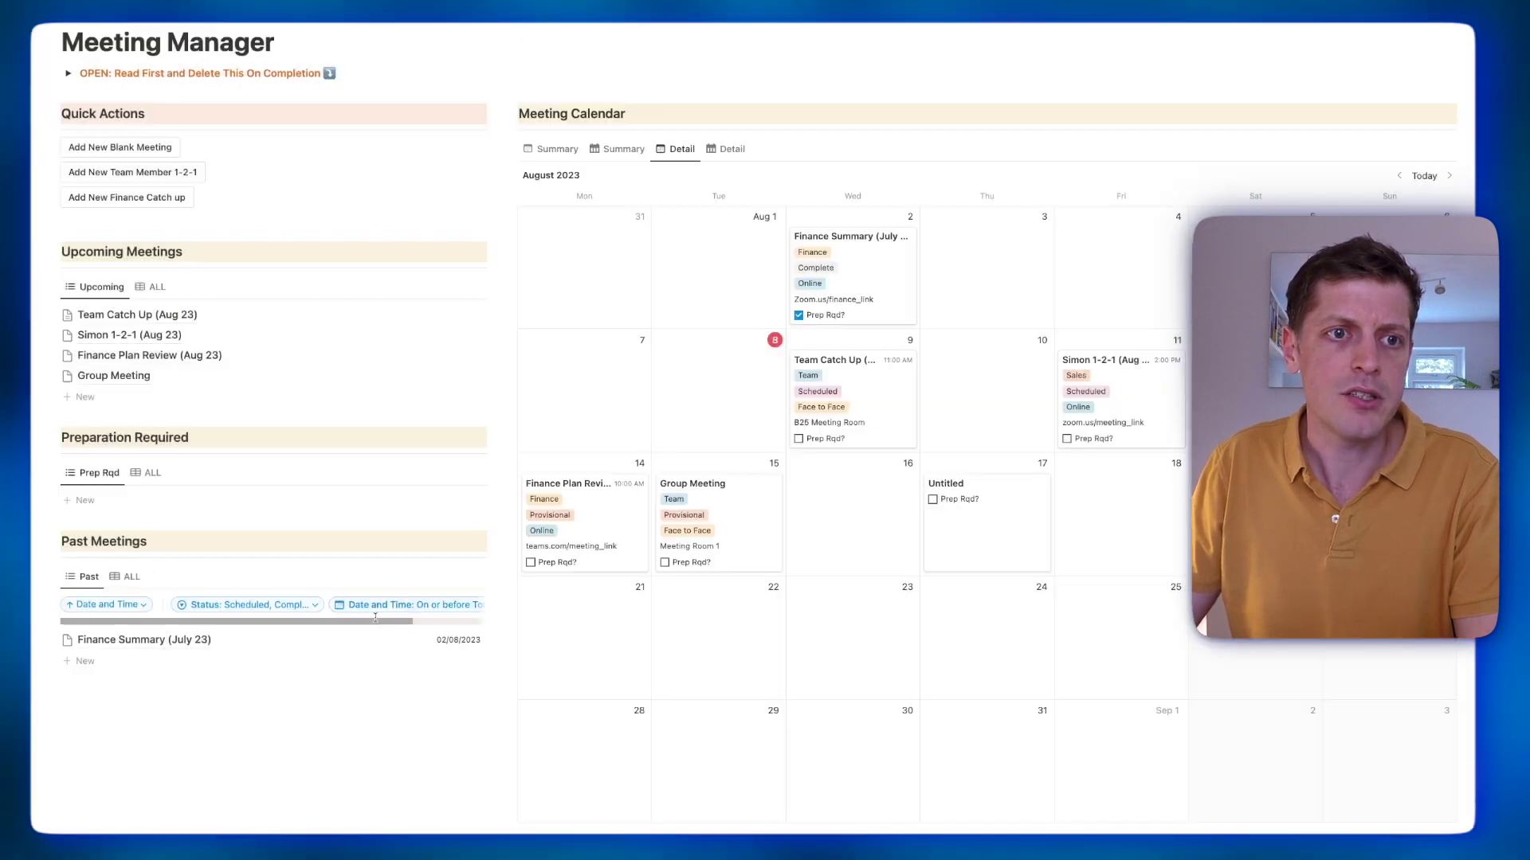
{"action": "left_click", "coordinate": [1067, 439]}
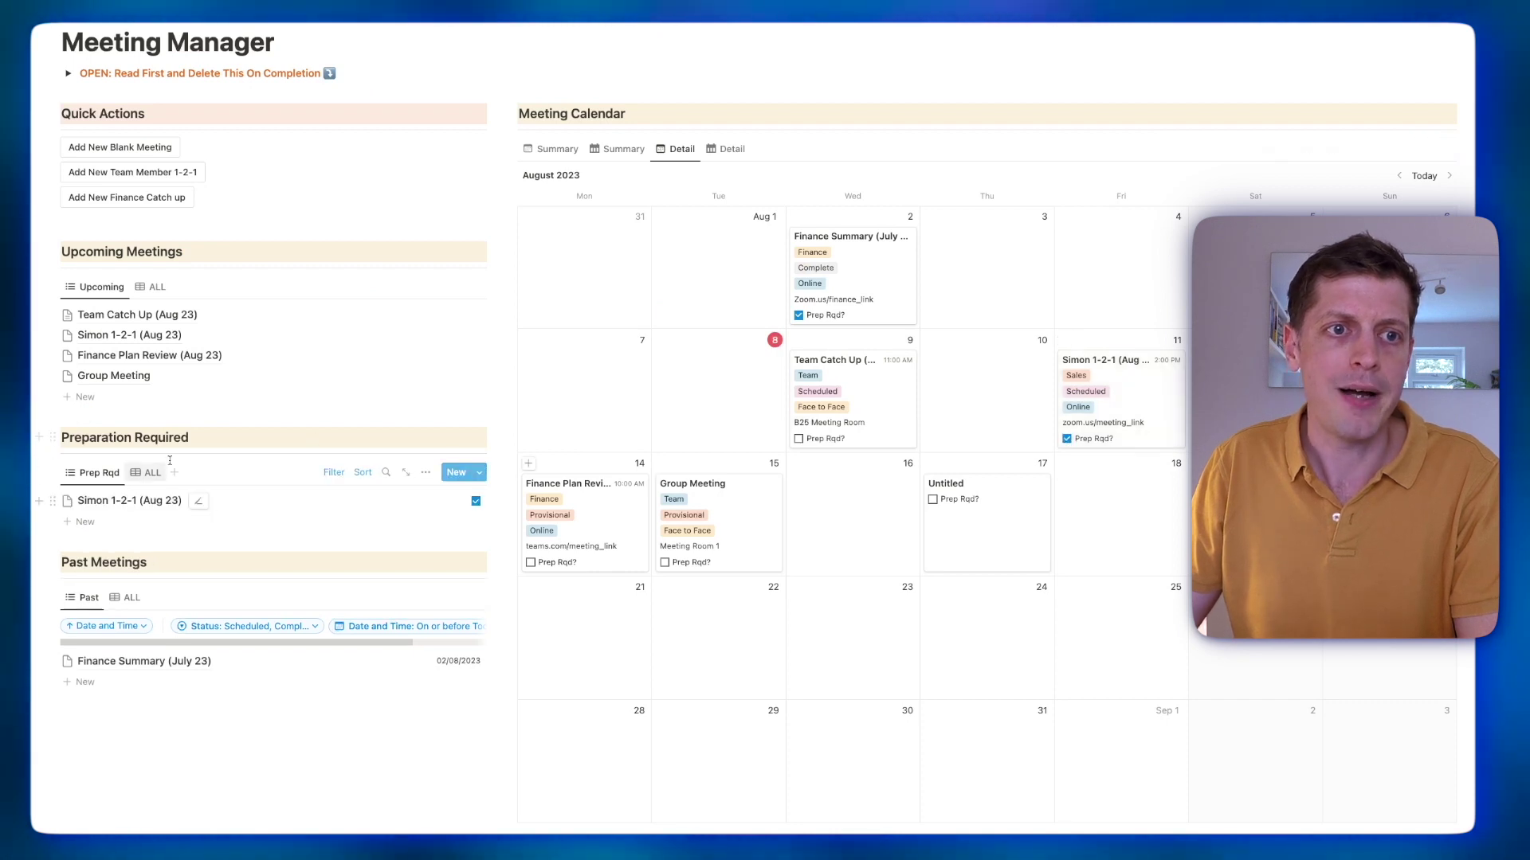
{"action": "left_click", "coordinate": [1067, 439]}
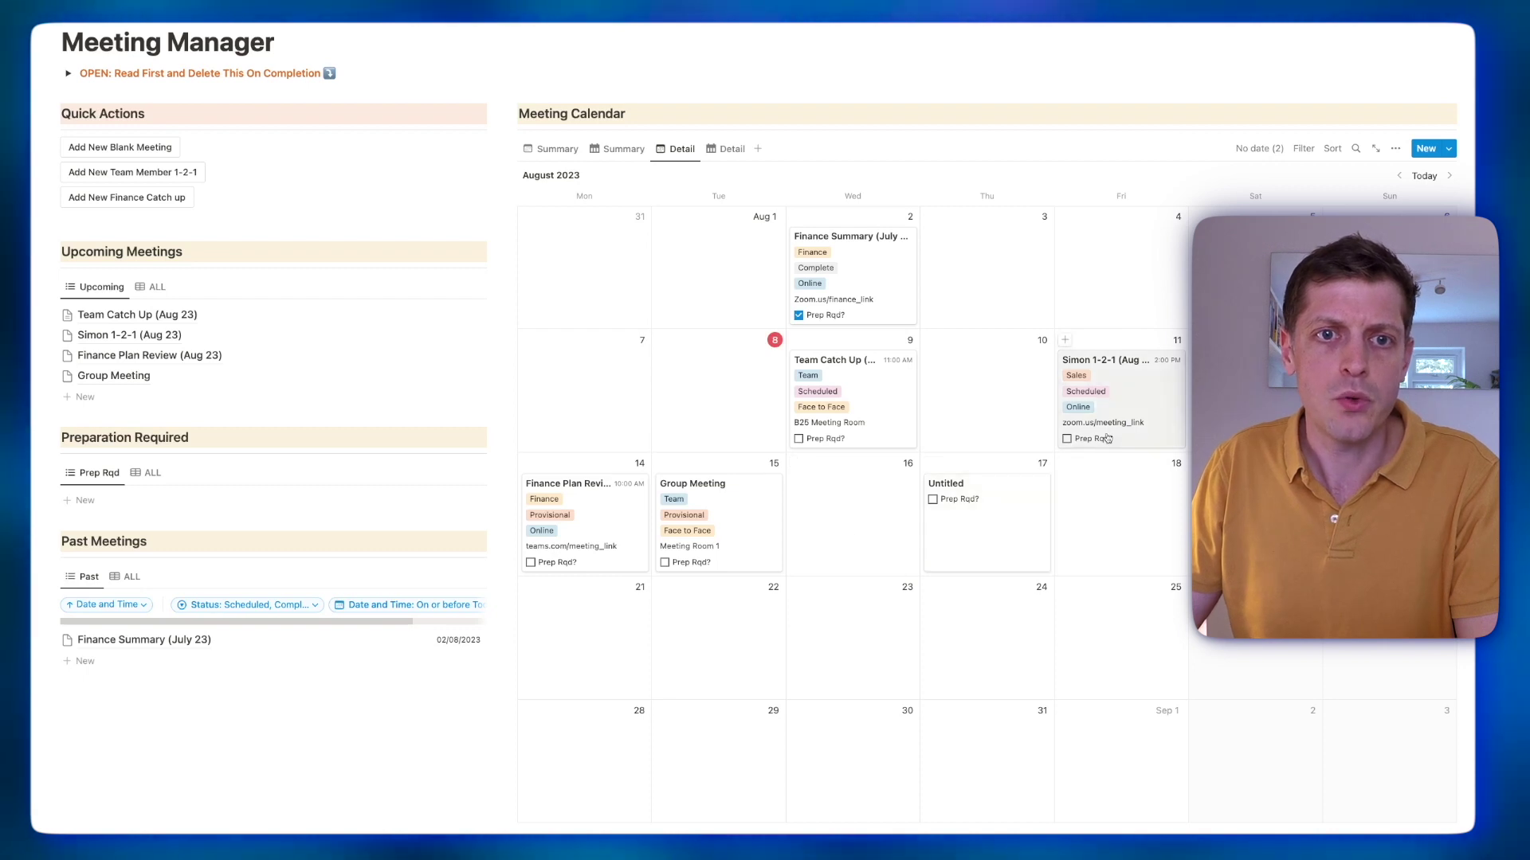
{"action": "left_click_drag", "start_coordinate": [1146, 401], "coordinate": [1139, 295]}
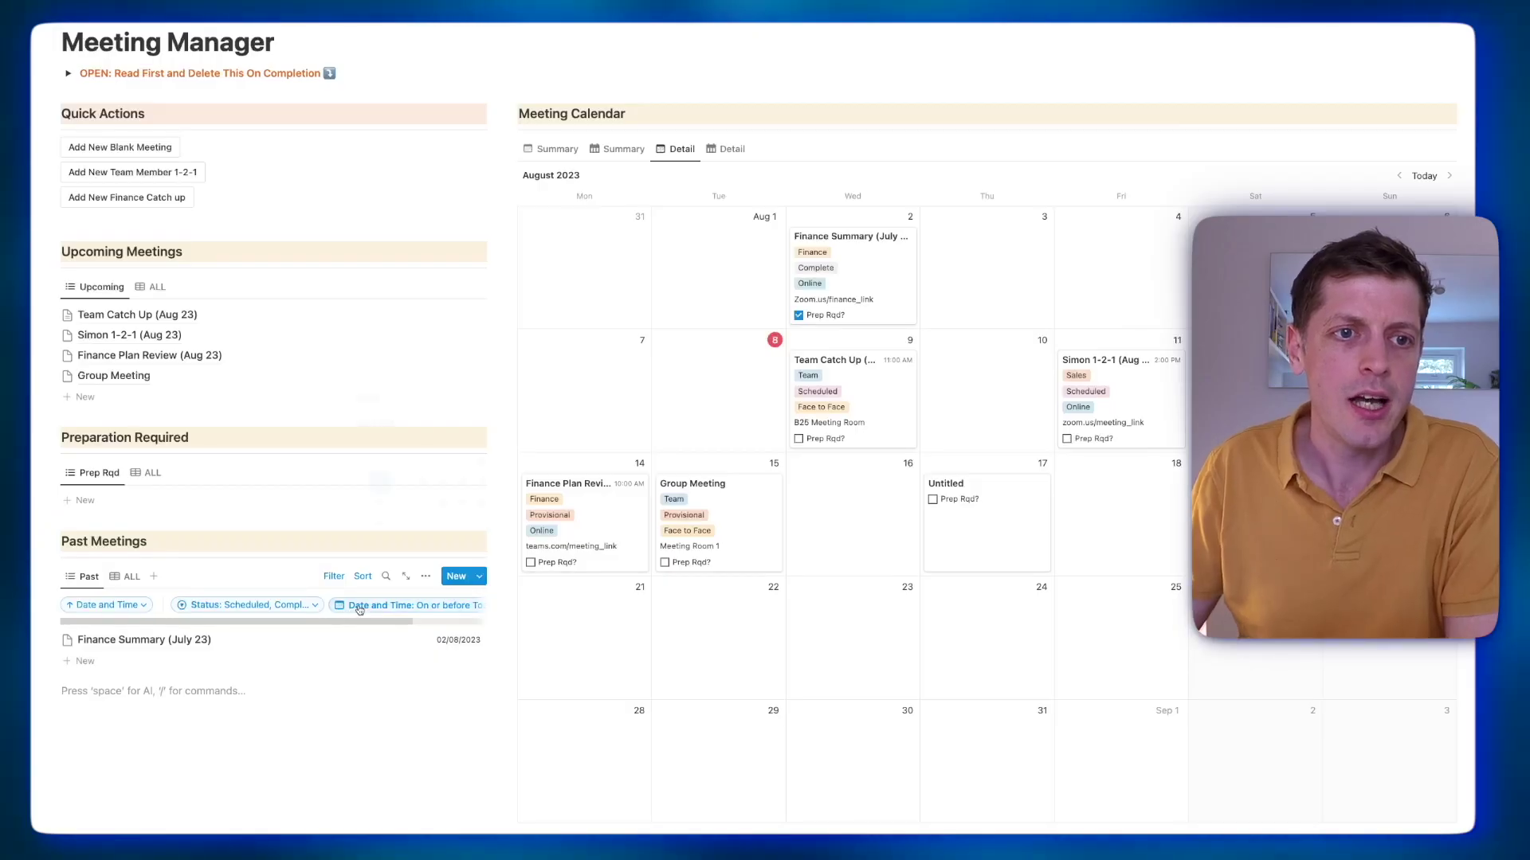
Filter Past Meetings' Date and Time to past 1 month relative to today, saved for everyone.
{"action": "left_click", "coordinate": [359, 608]}
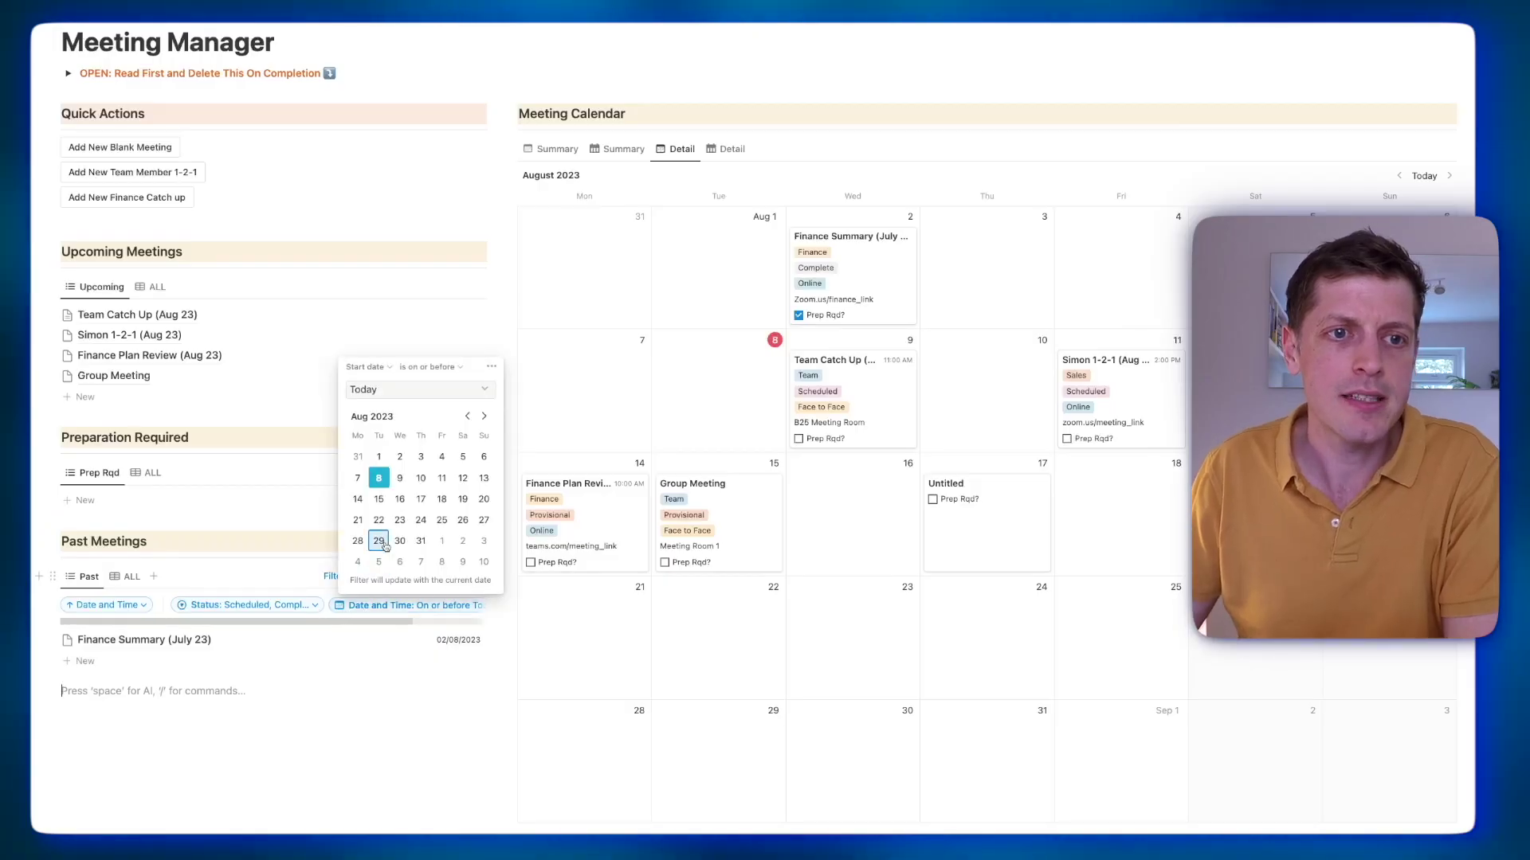
{"action": "left_click", "coordinate": [454, 369]}
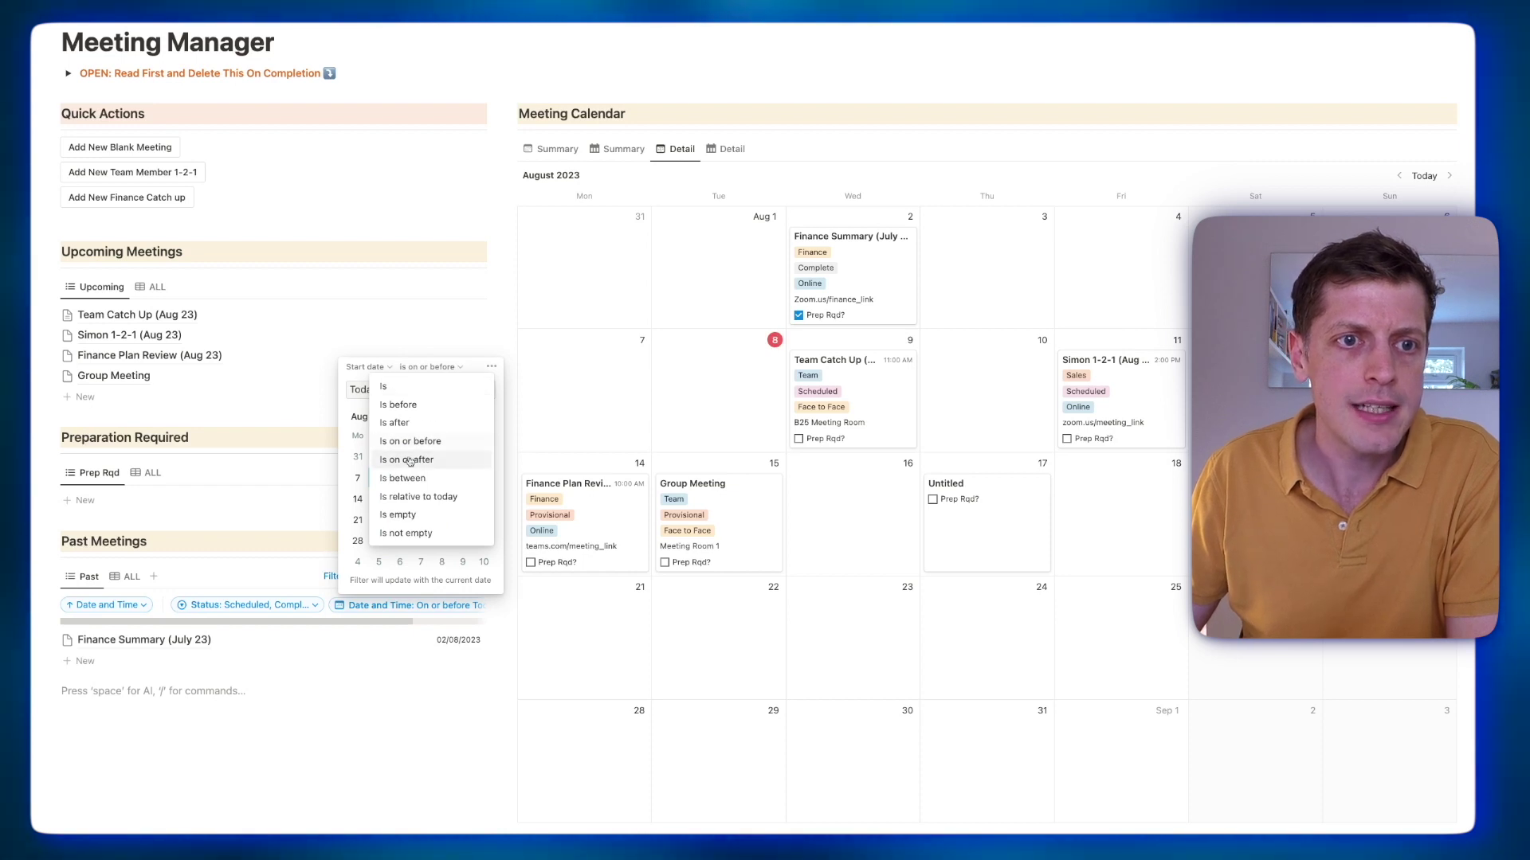
{"action": "left_click", "coordinate": [427, 498]}
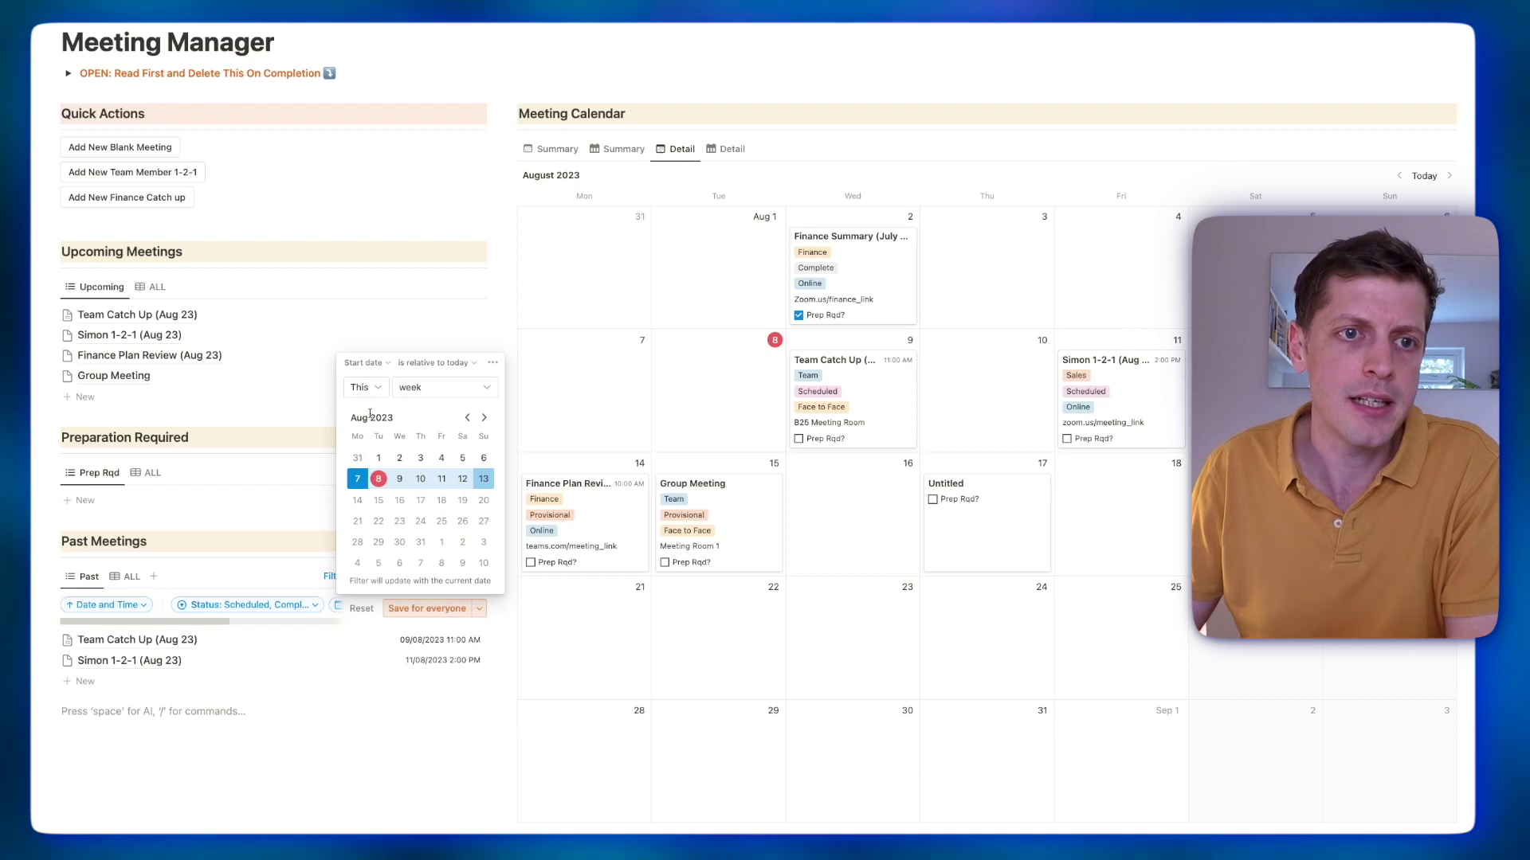
{"action": "left_click", "coordinate": [361, 389]}
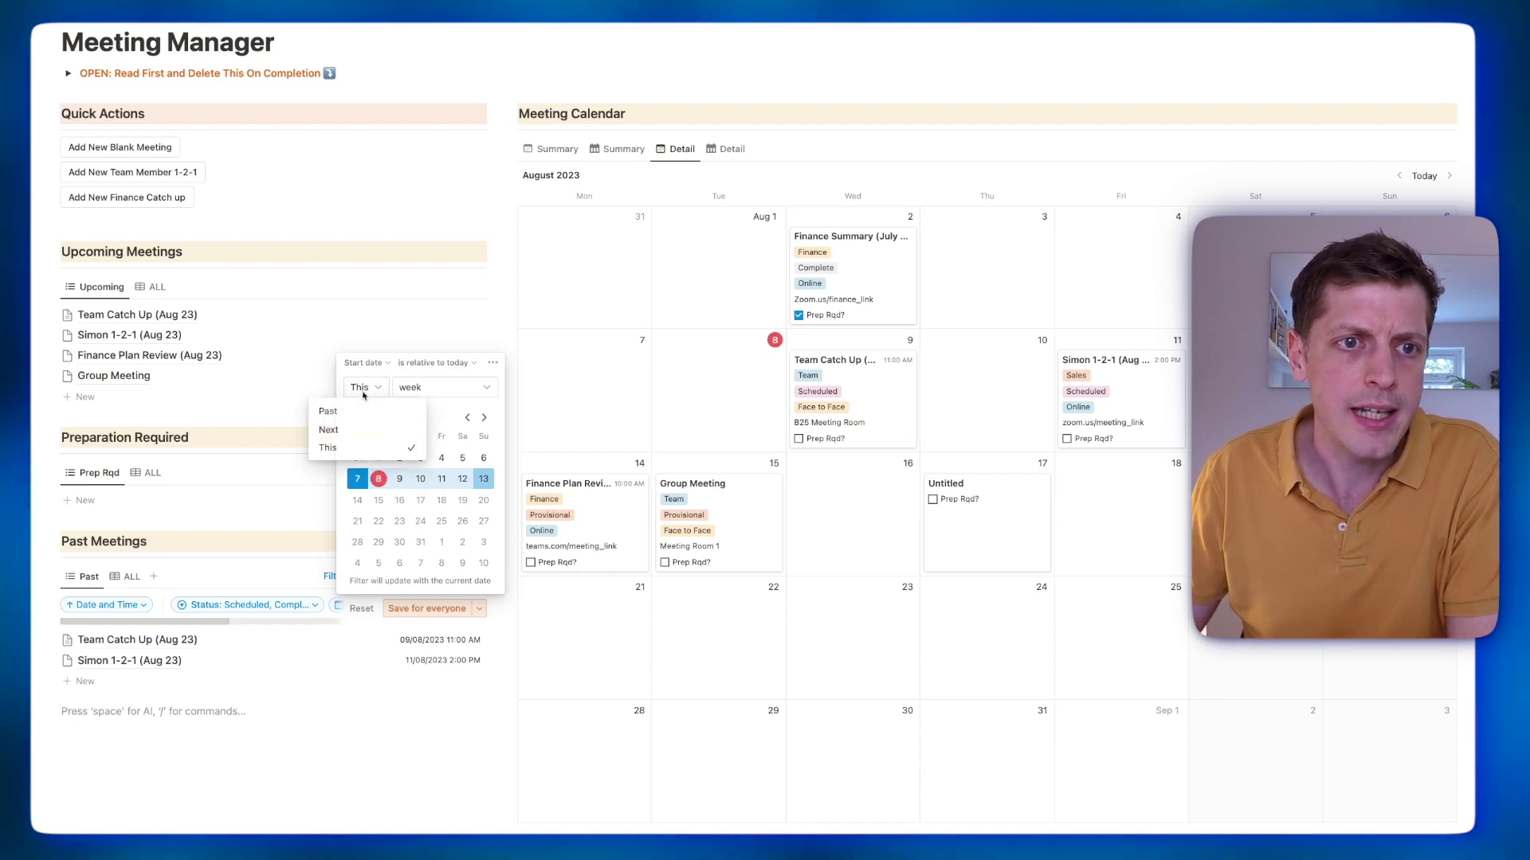
{"action": "left_click", "coordinate": [328, 411]}
{"action": "left_click", "coordinate": [458, 389]}
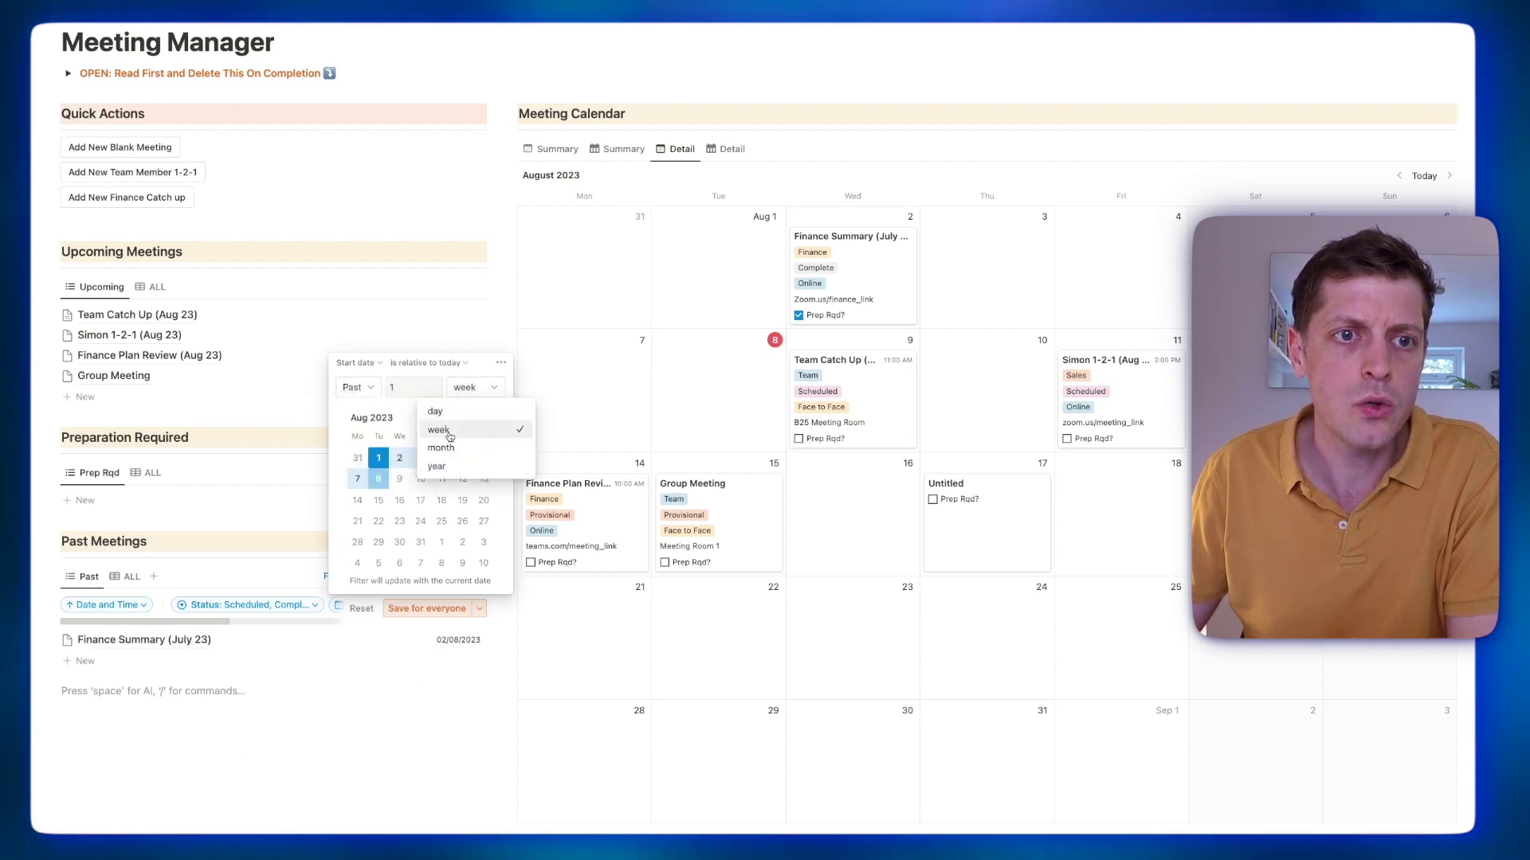
{"action": "left_click", "coordinate": [438, 447]}
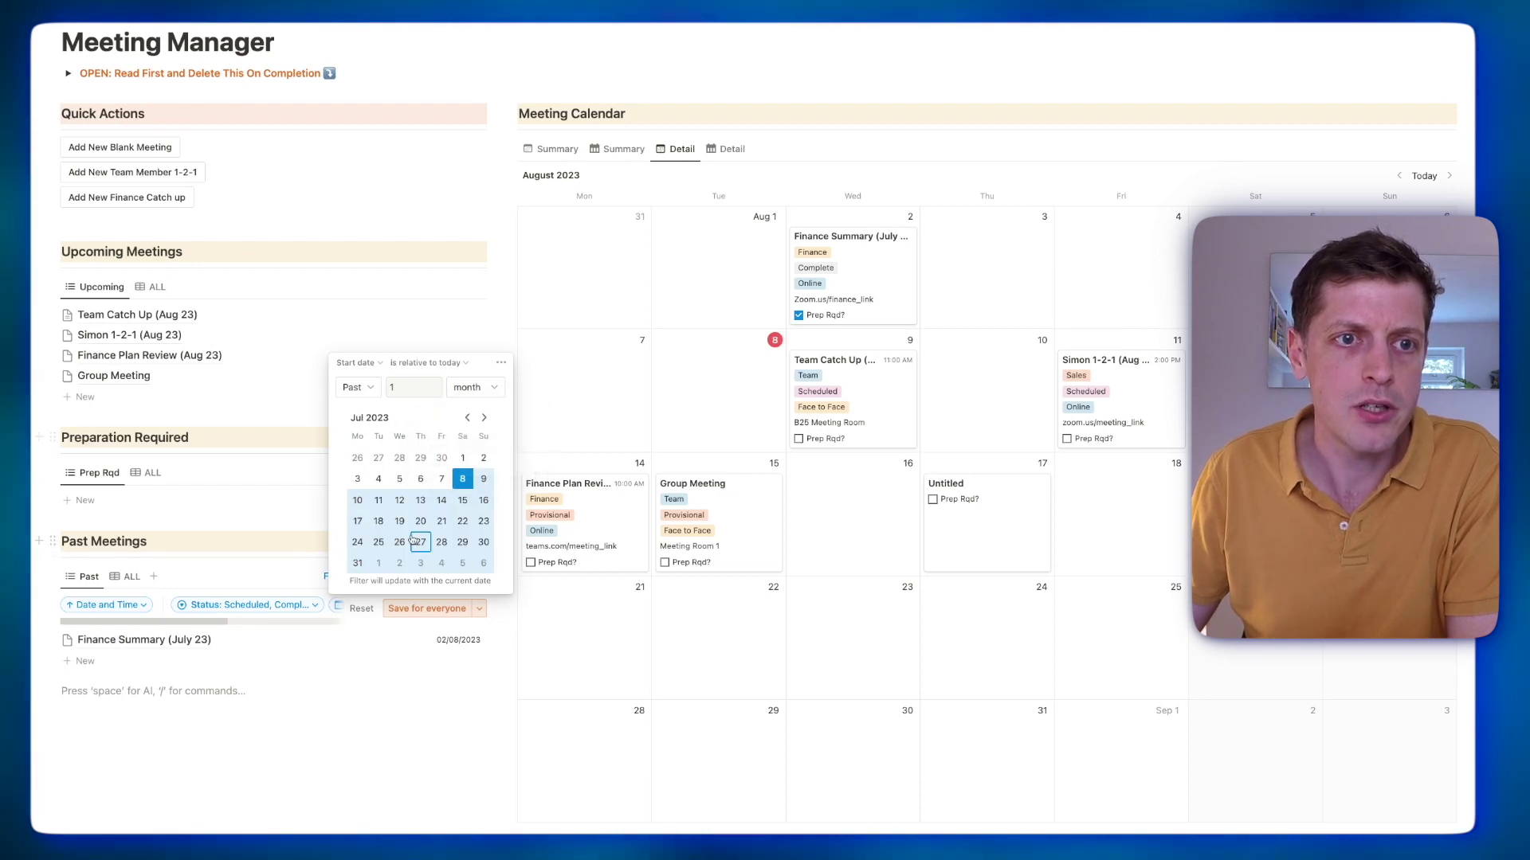
{"action": "left_click", "coordinate": [191, 782]}
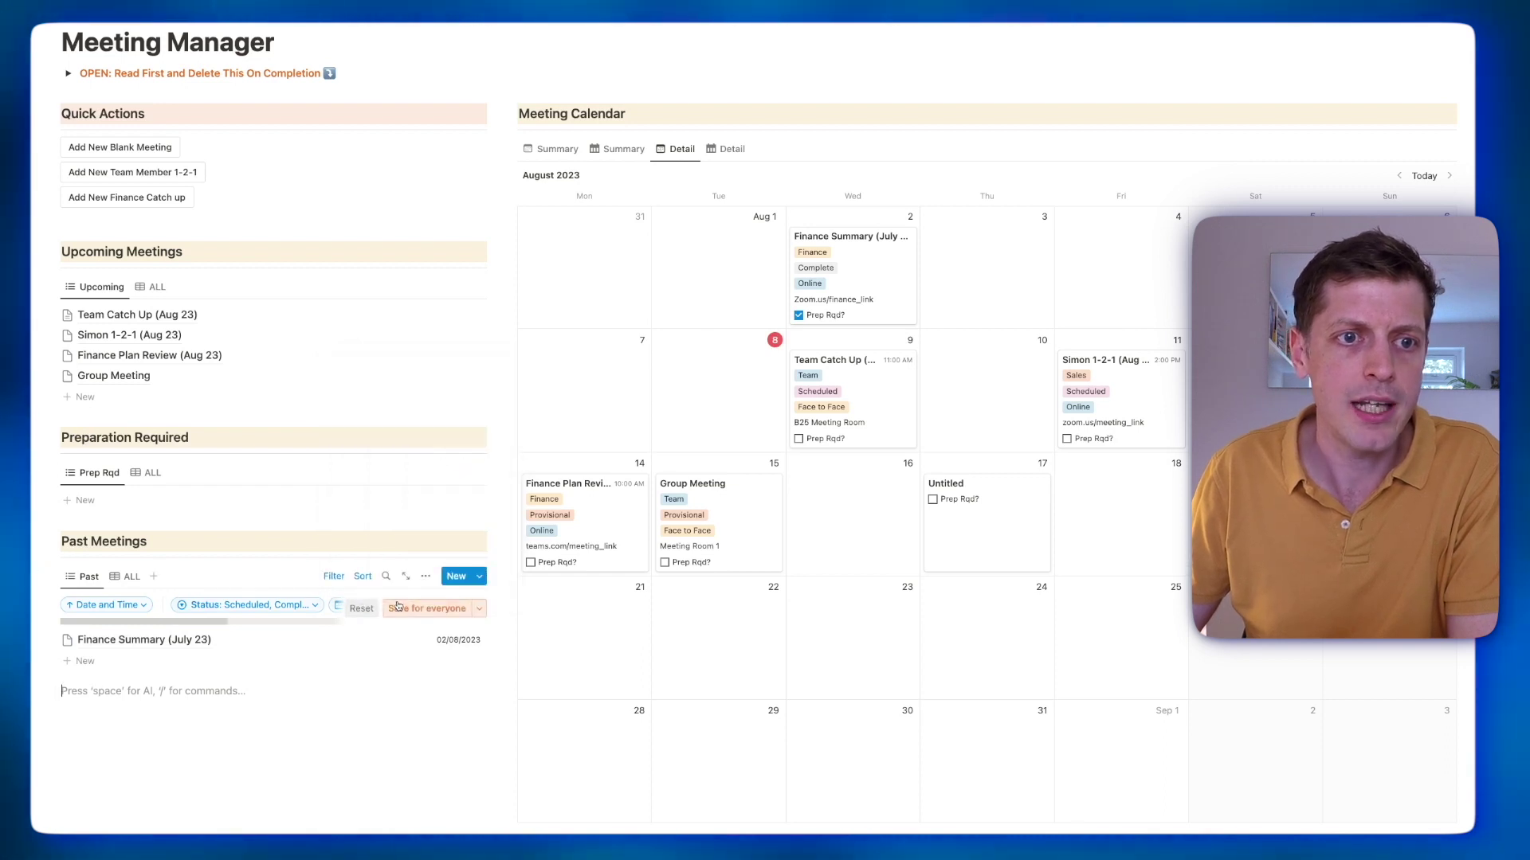
{"action": "left_click", "coordinate": [423, 609]}
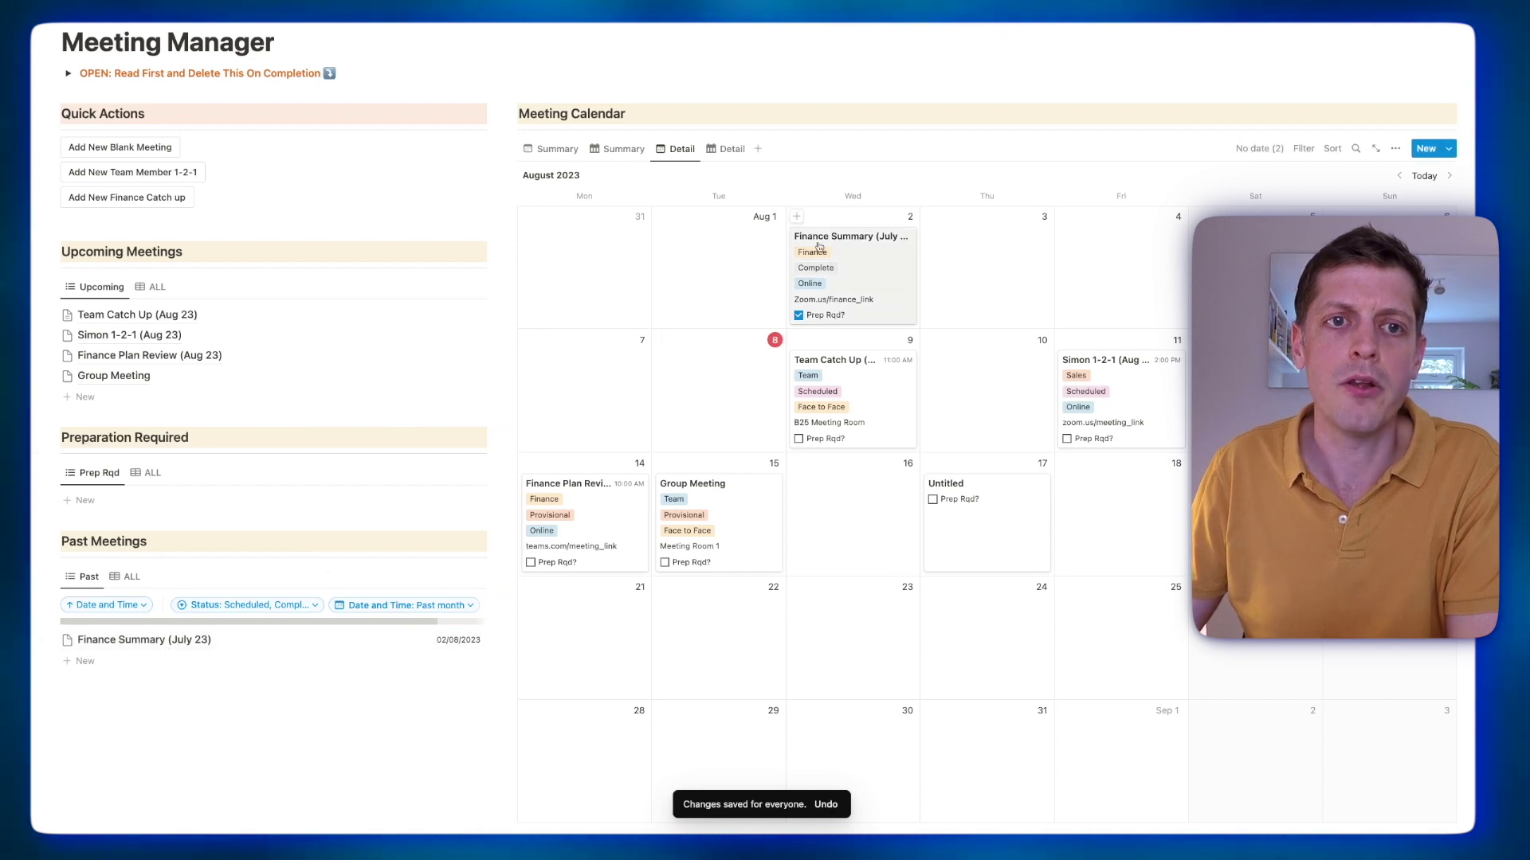
Move the 1-2-1 meeting card from Aug 11 to Aug 4 in the calendar.
{"action": "left_click_drag", "start_coordinate": [1146, 392], "coordinate": [1144, 269]}
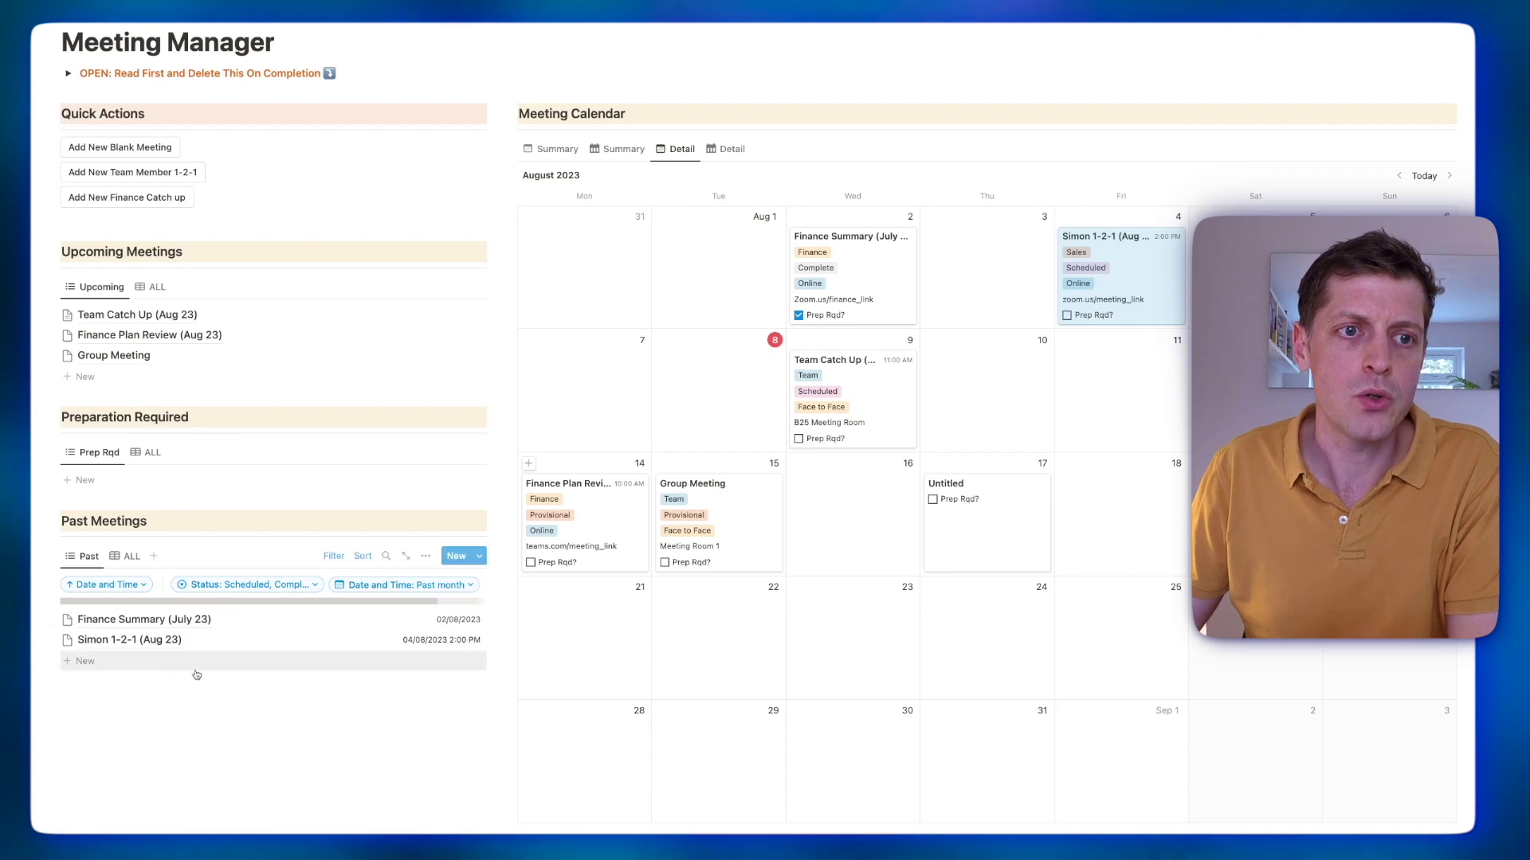